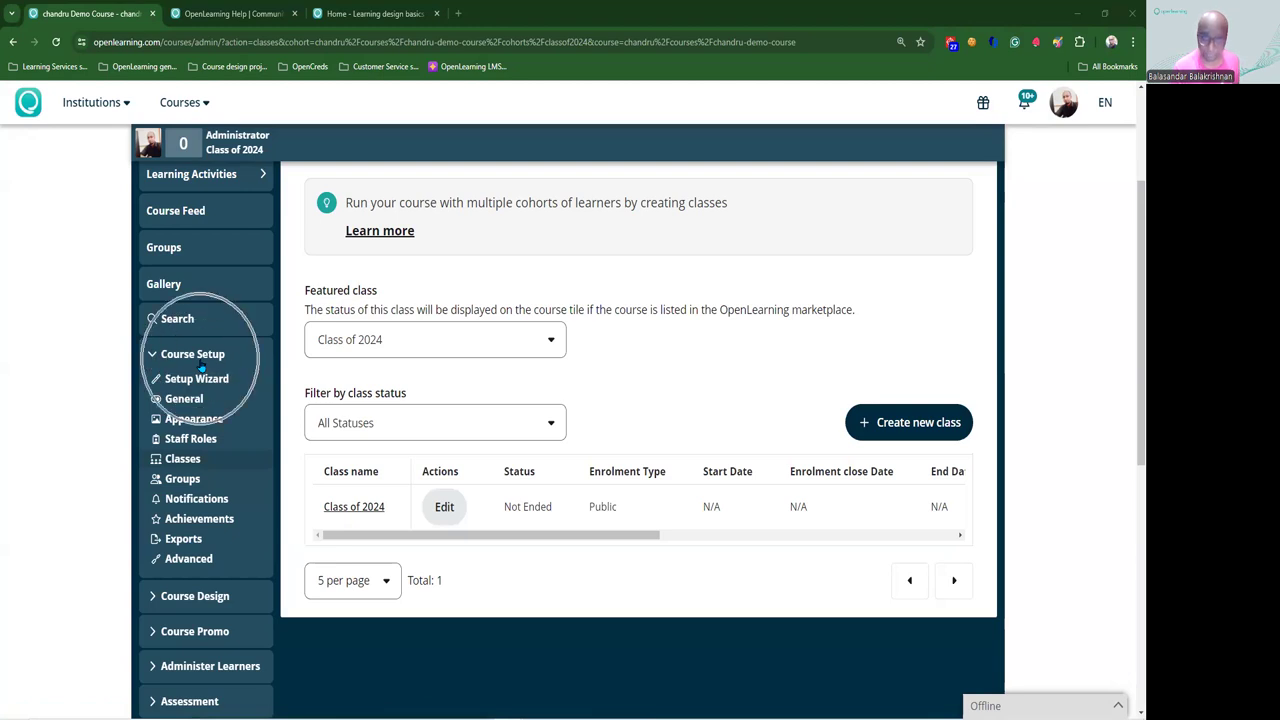
pyautogui.click(214, 464)
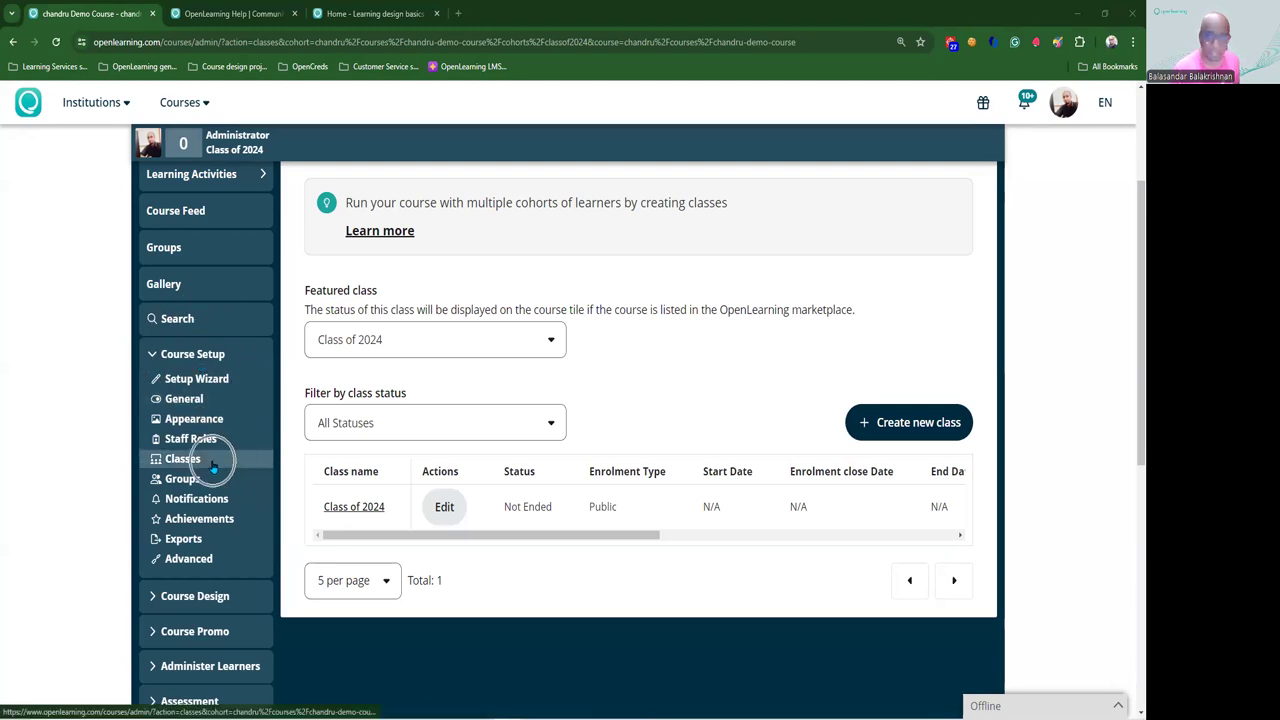
pyautogui.click(213, 466)
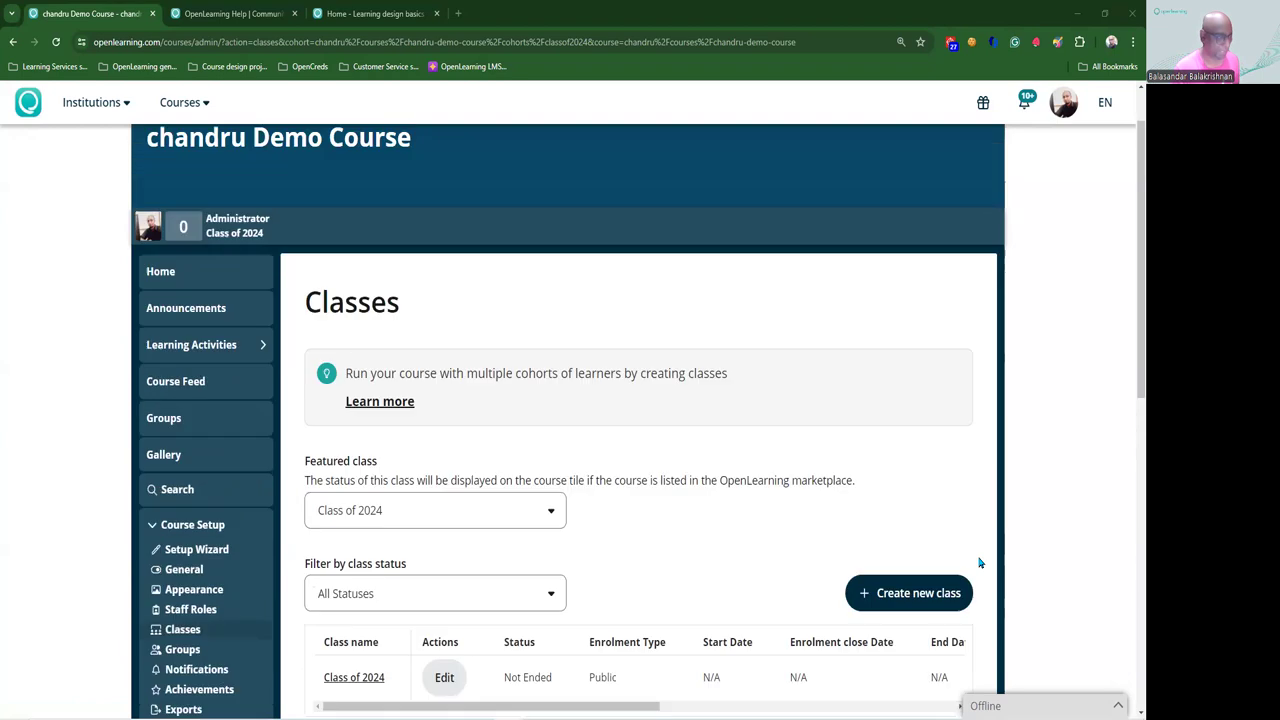
pyautogui.scroll(-2, 699, 580)
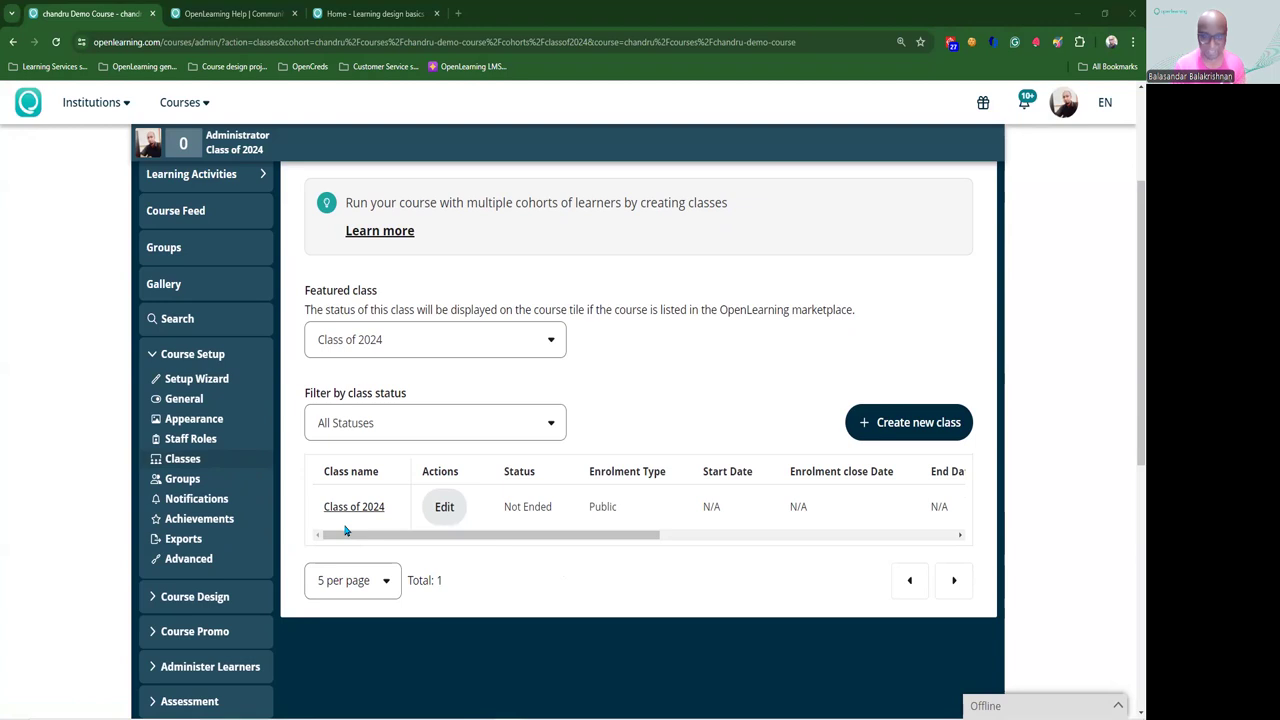
pyautogui.scroll(1, 494, 495)
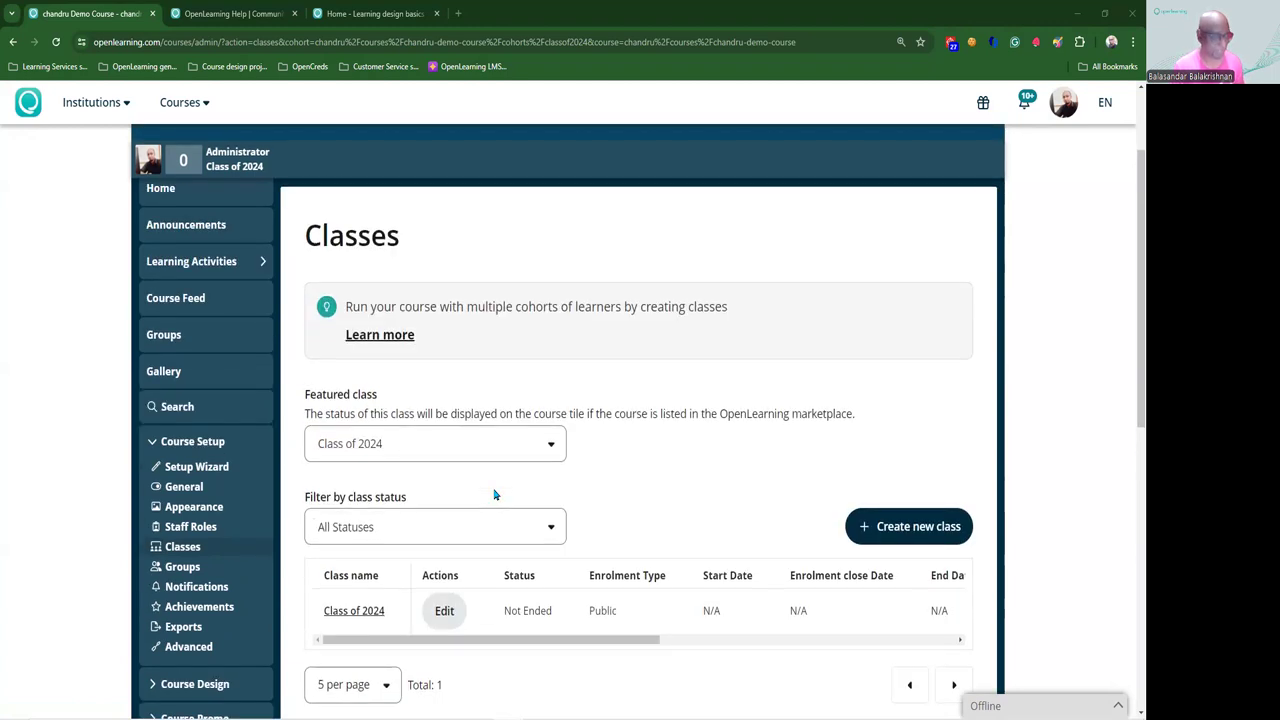
pyautogui.scroll(-1, 494, 495)
pyautogui.click(909, 436)
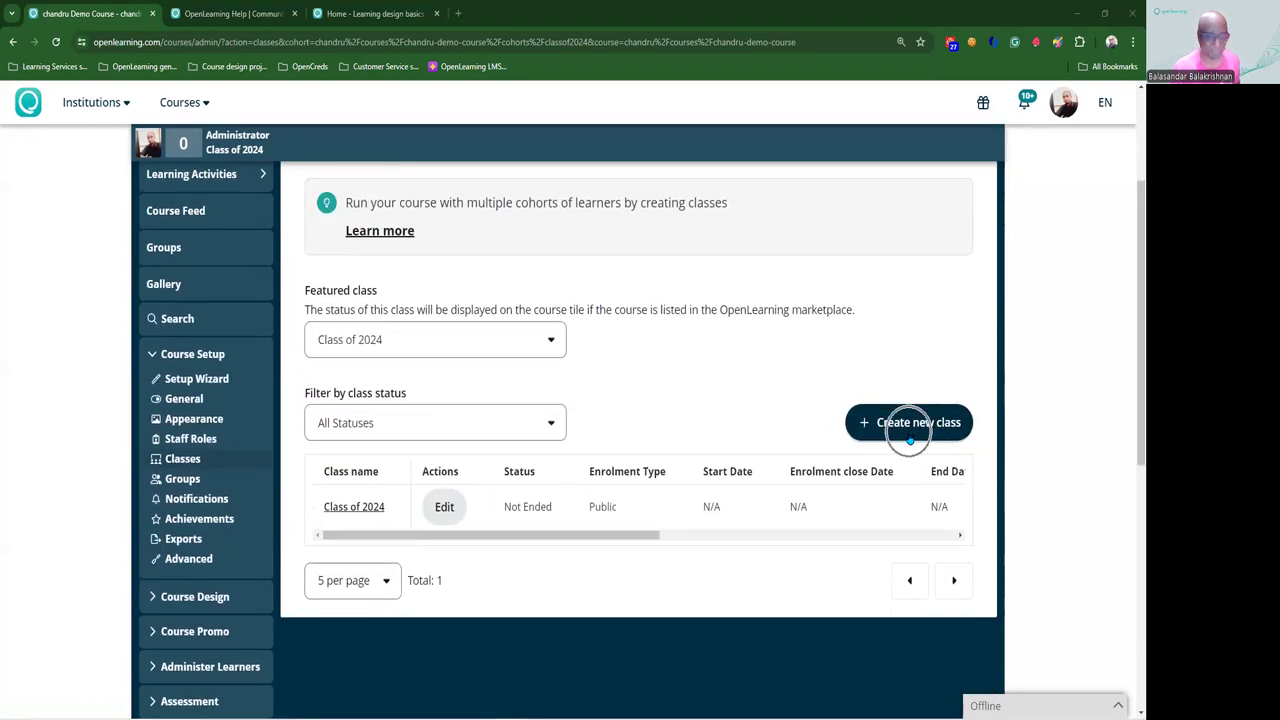
pyautogui.click(909, 438)
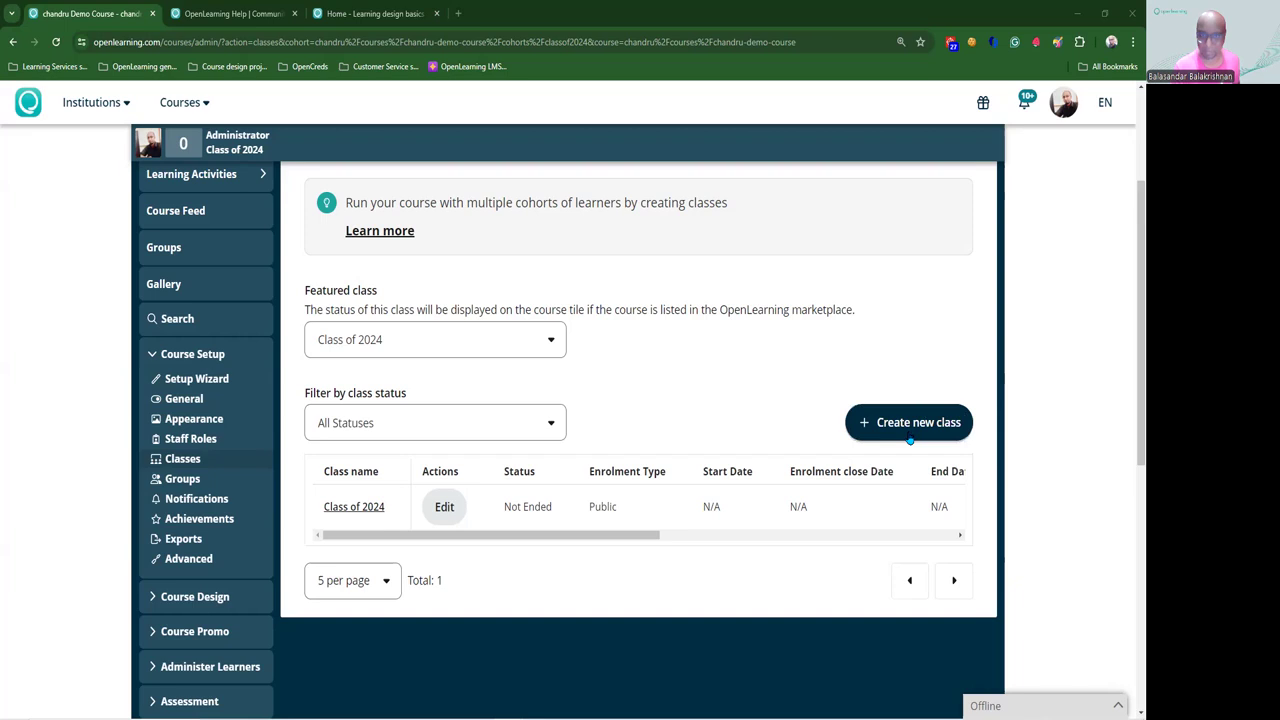
# Start a new class and change its name to 'Class of 2024 (July Intake)'
pyautogui.click(909, 438)
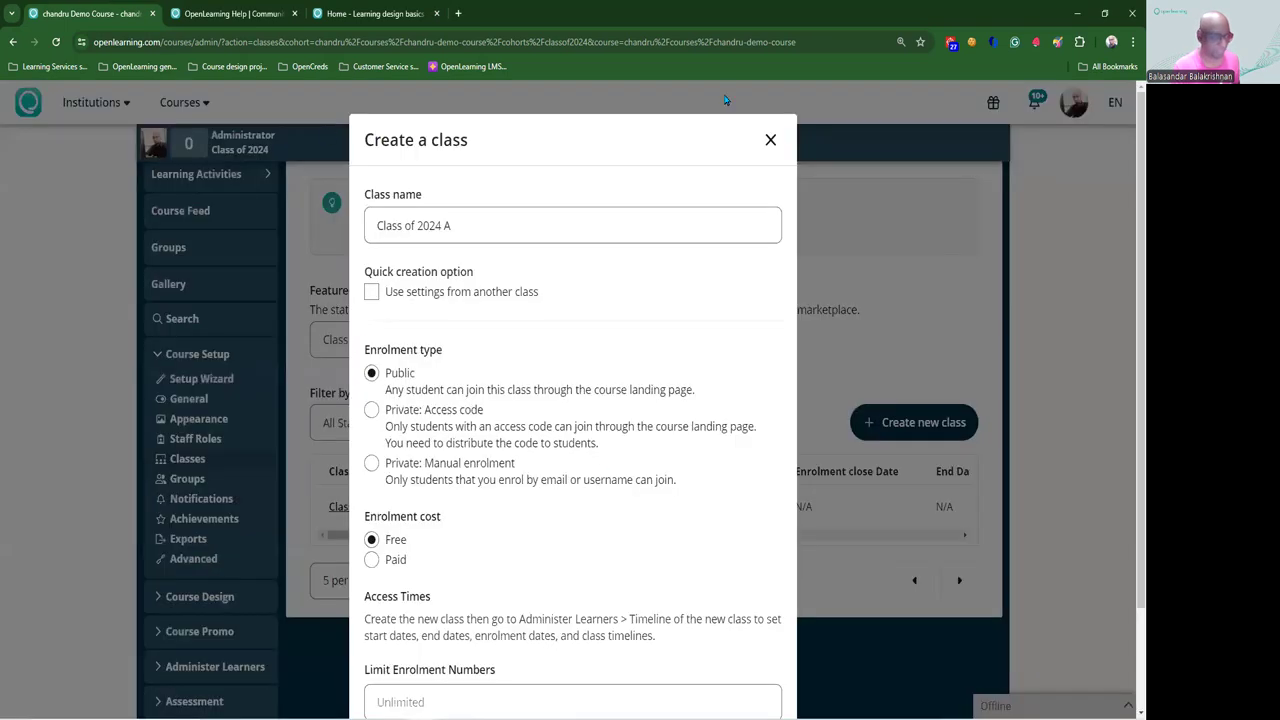
pyautogui.scroll(-3, 530, 579)
pyautogui.scroll(3, 530, 579)
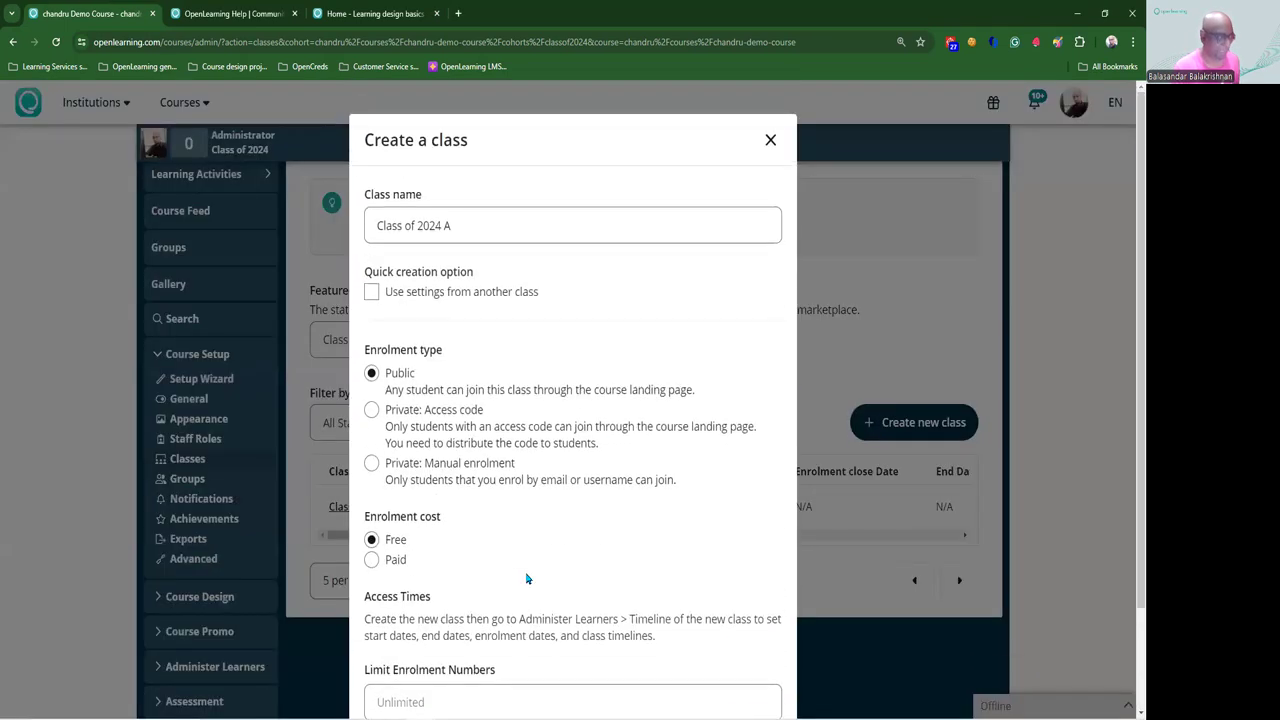
pyautogui.click(477, 223)
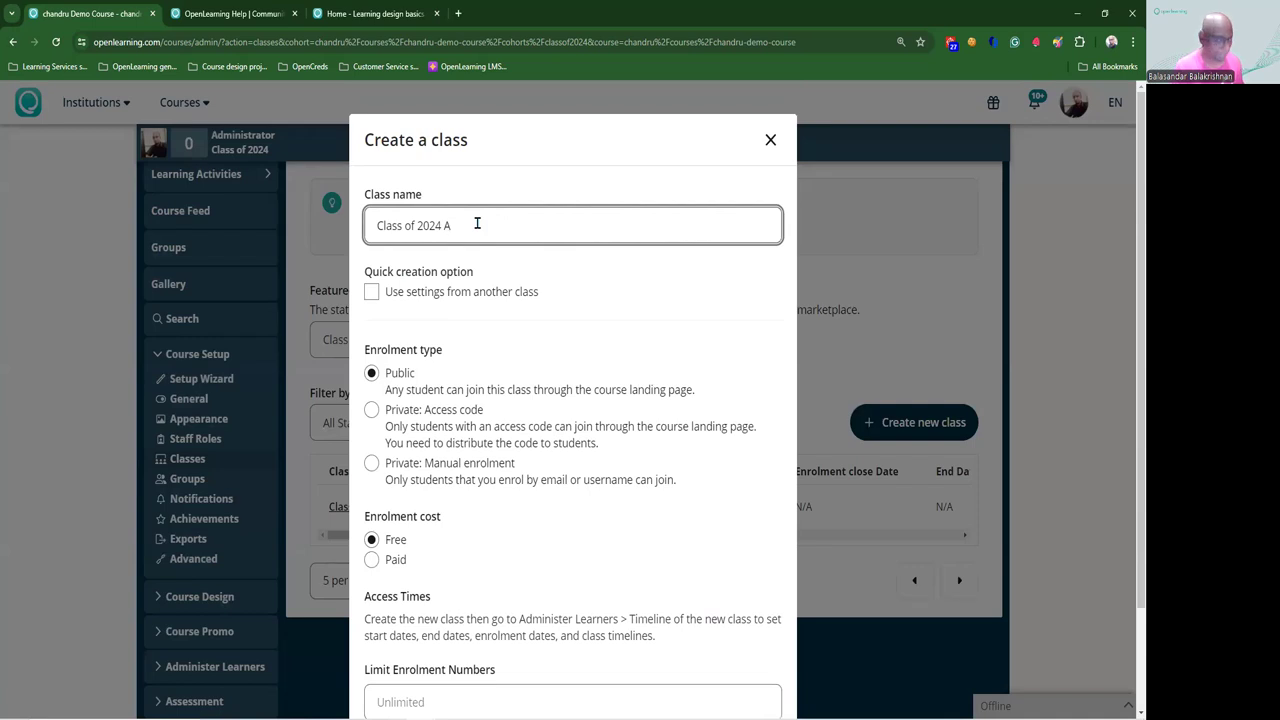
pyautogui.press('BackSpace')
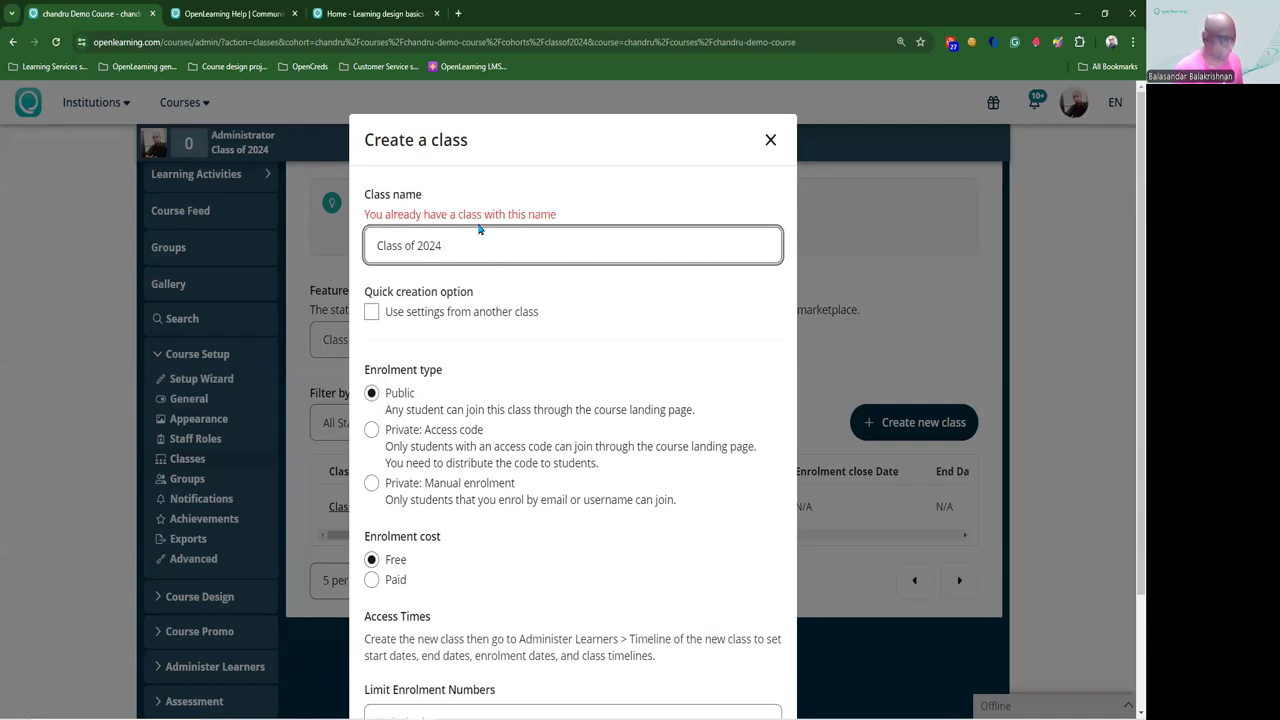
pyautogui.write('(July Inta')
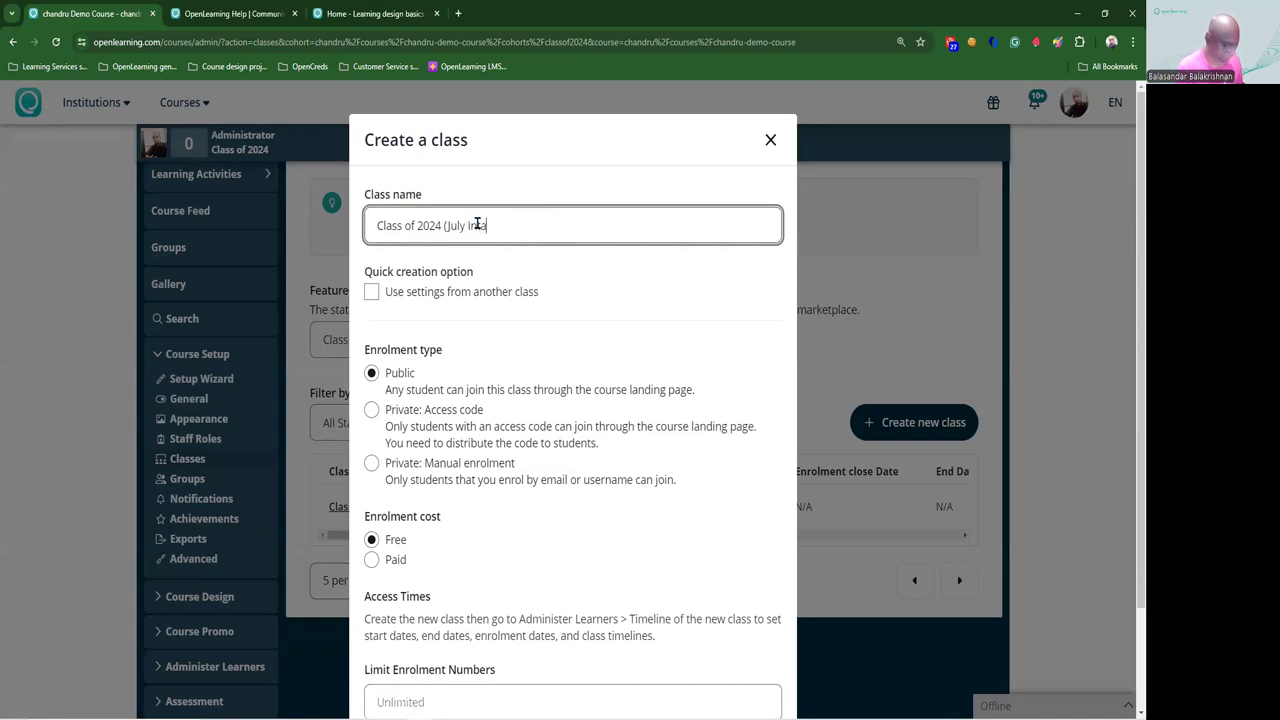
pyautogui.write('ke)')
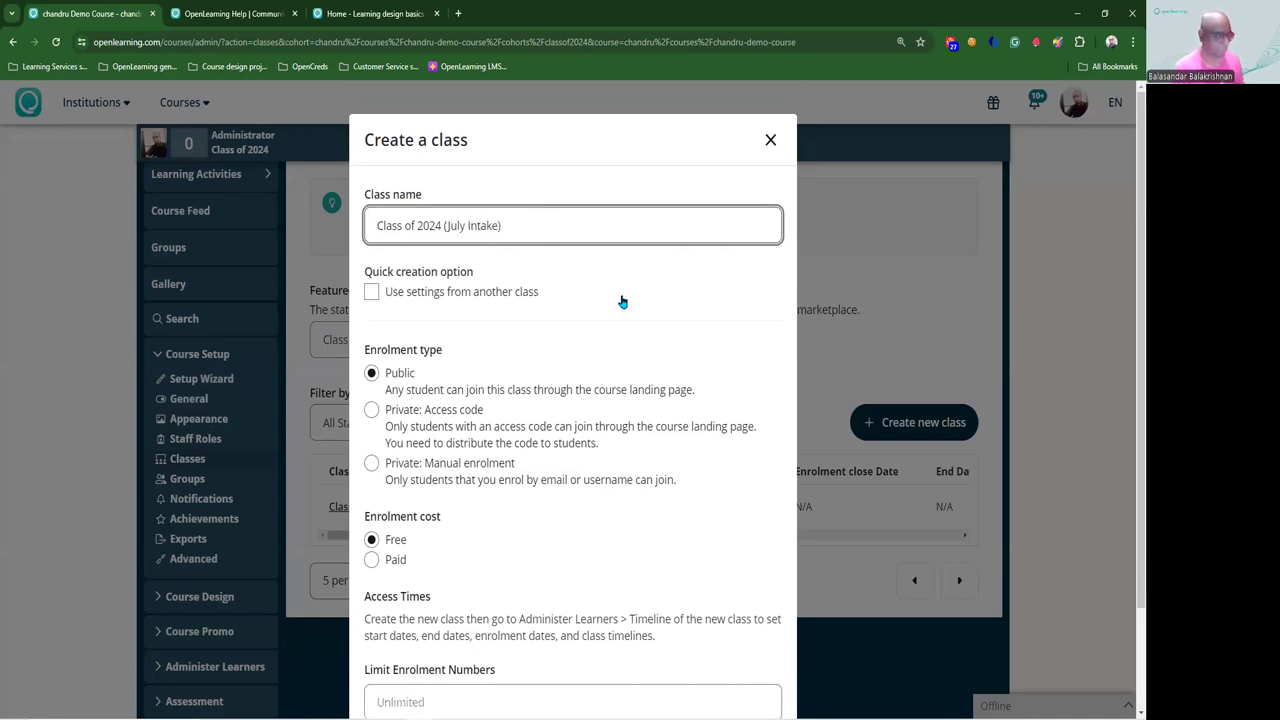
# Leave 'Use settings from another class' switched off so no settings are copied
pyautogui.click(618, 296)
pyautogui.click(475, 301)
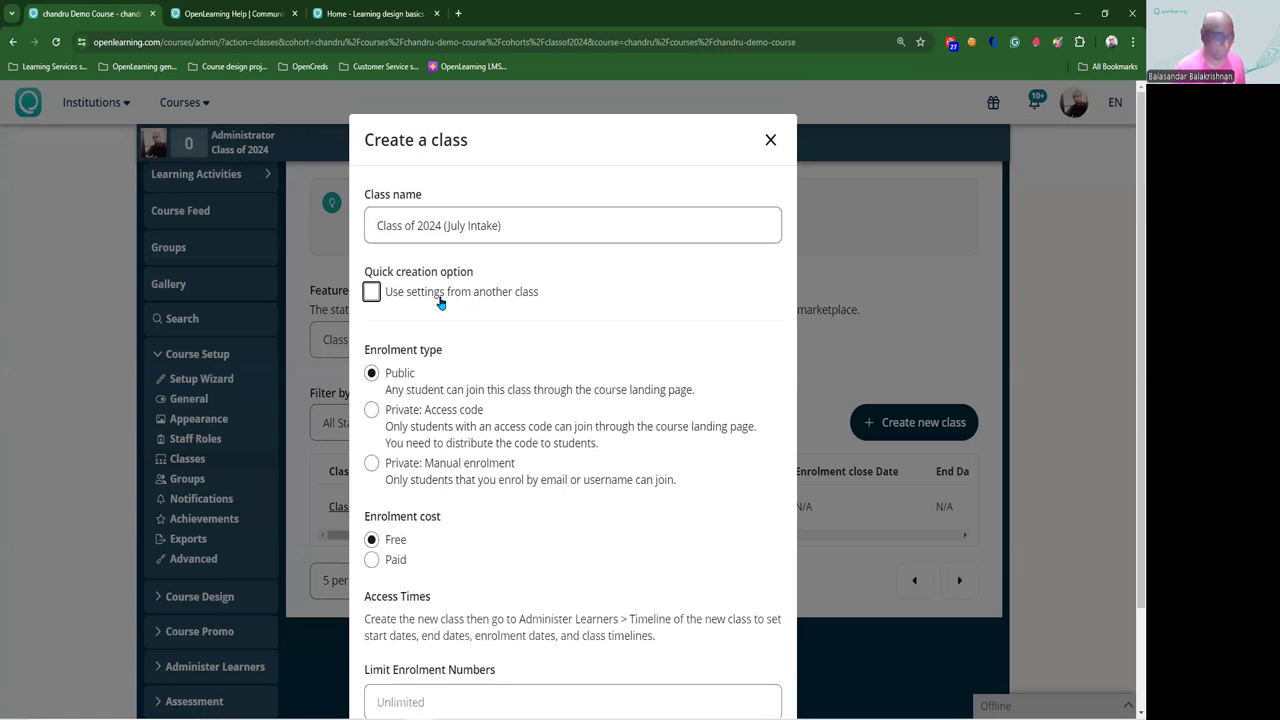
pyautogui.click(440, 302)
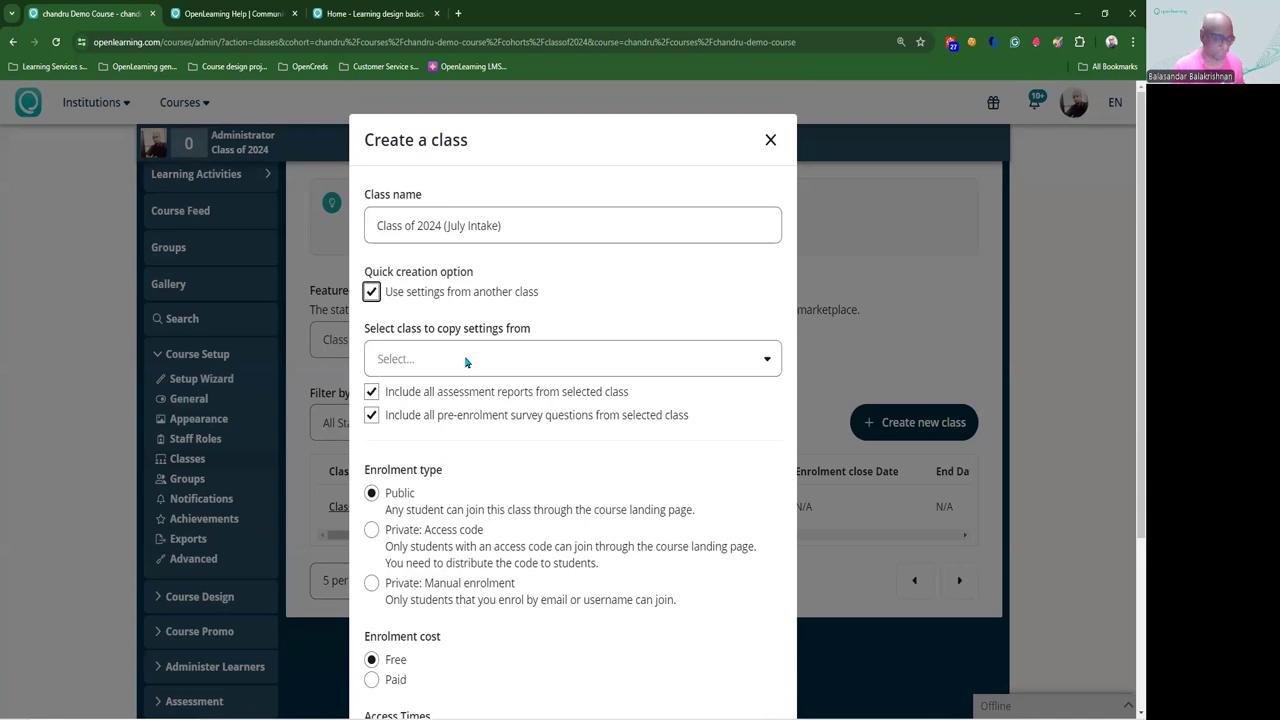
pyautogui.click(416, 301)
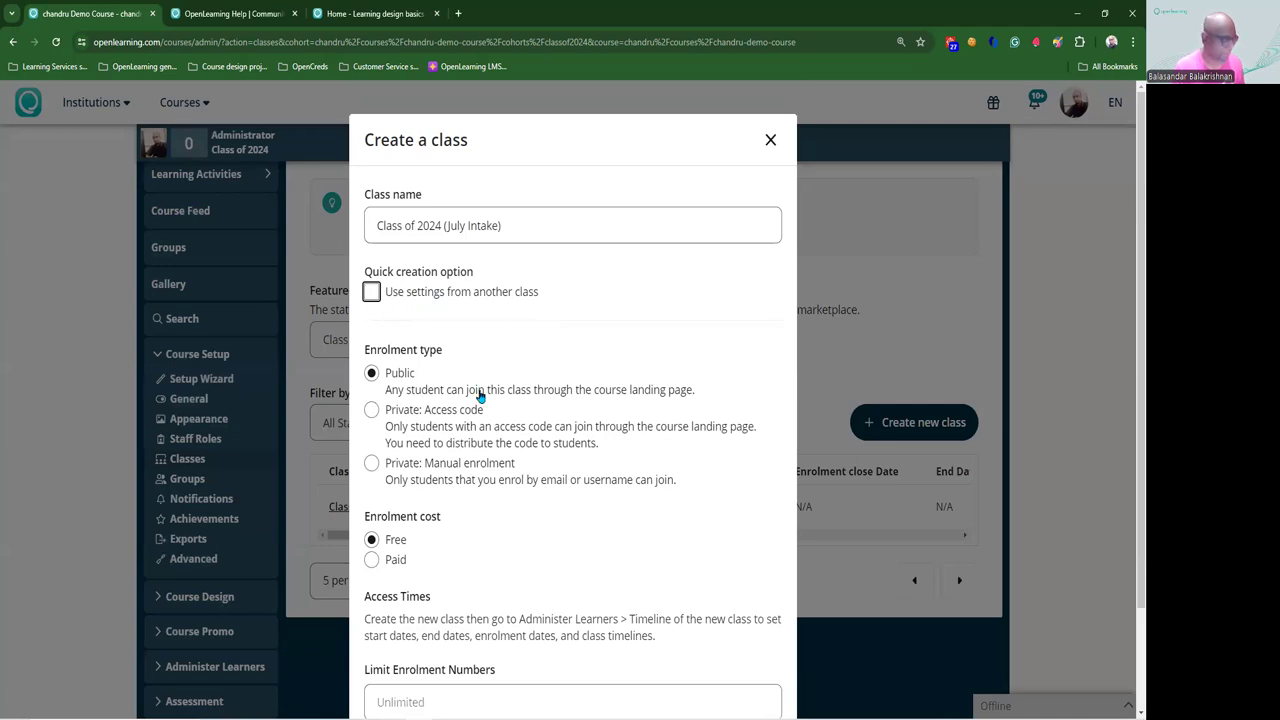
# Try access-code and manual enrolment types, then settle on Public enrolment
pyautogui.scroll(-1, 480, 395)
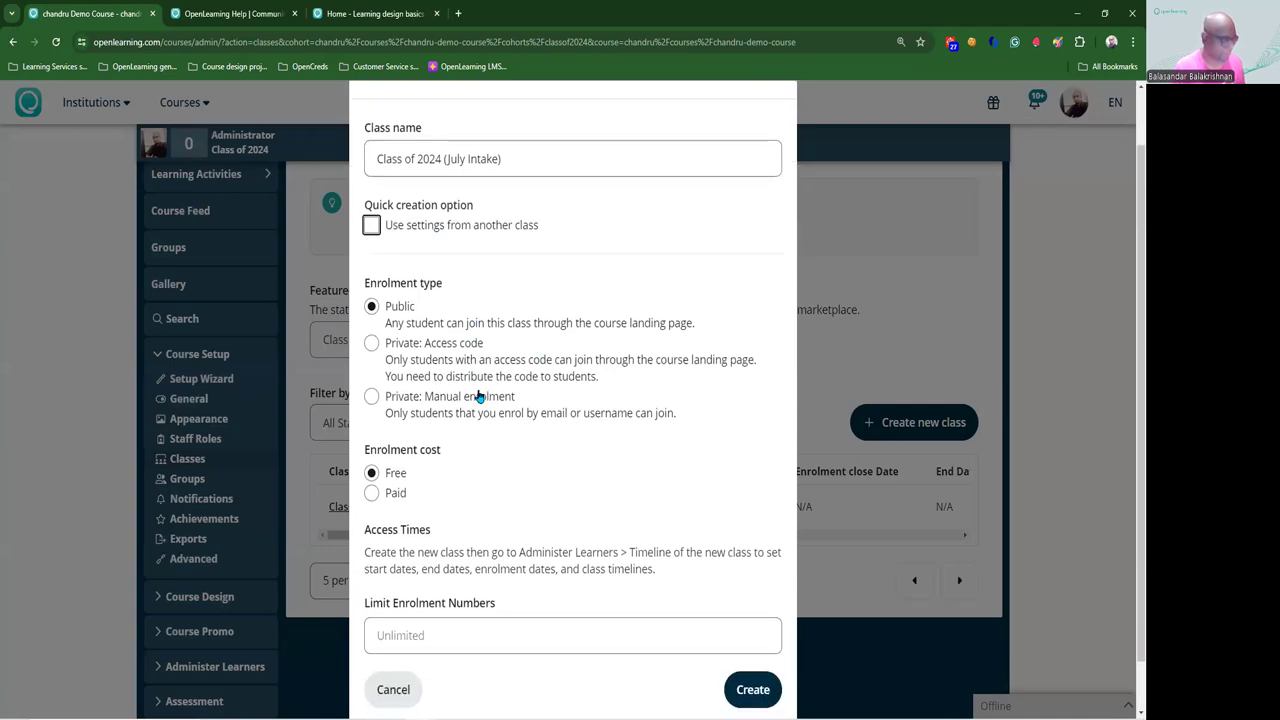
pyautogui.click(426, 349)
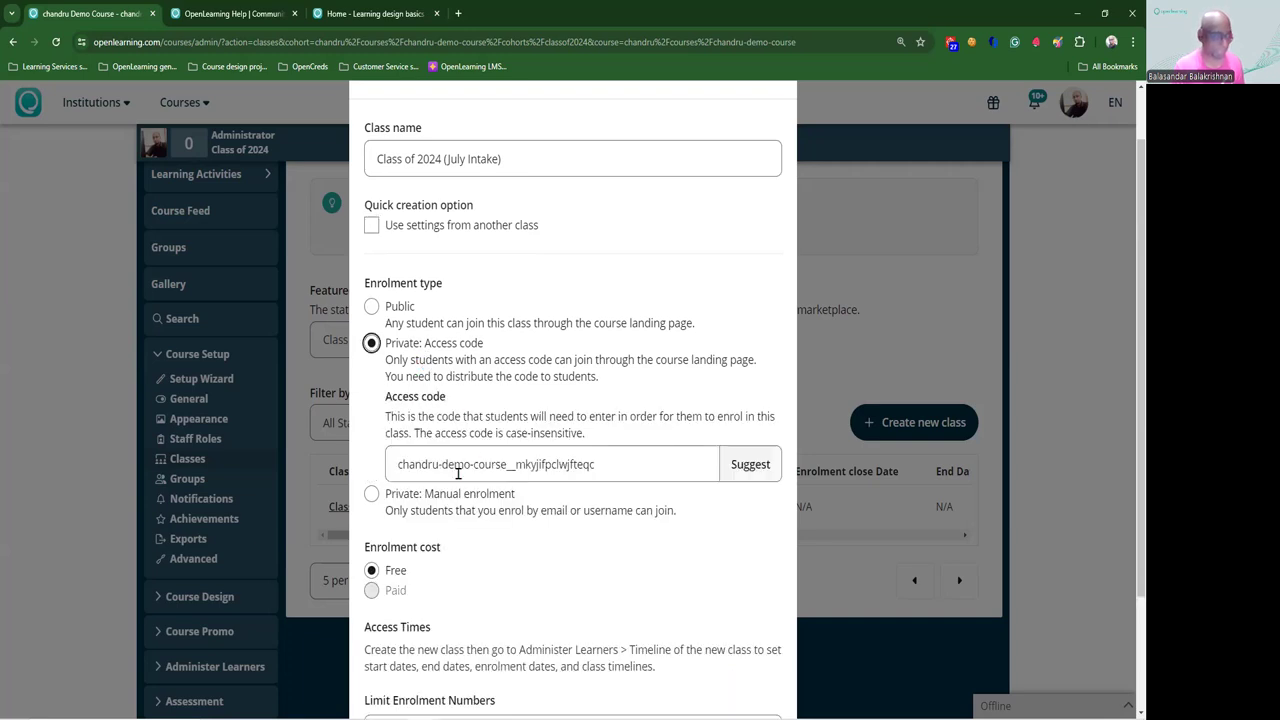
pyautogui.click(608, 470)
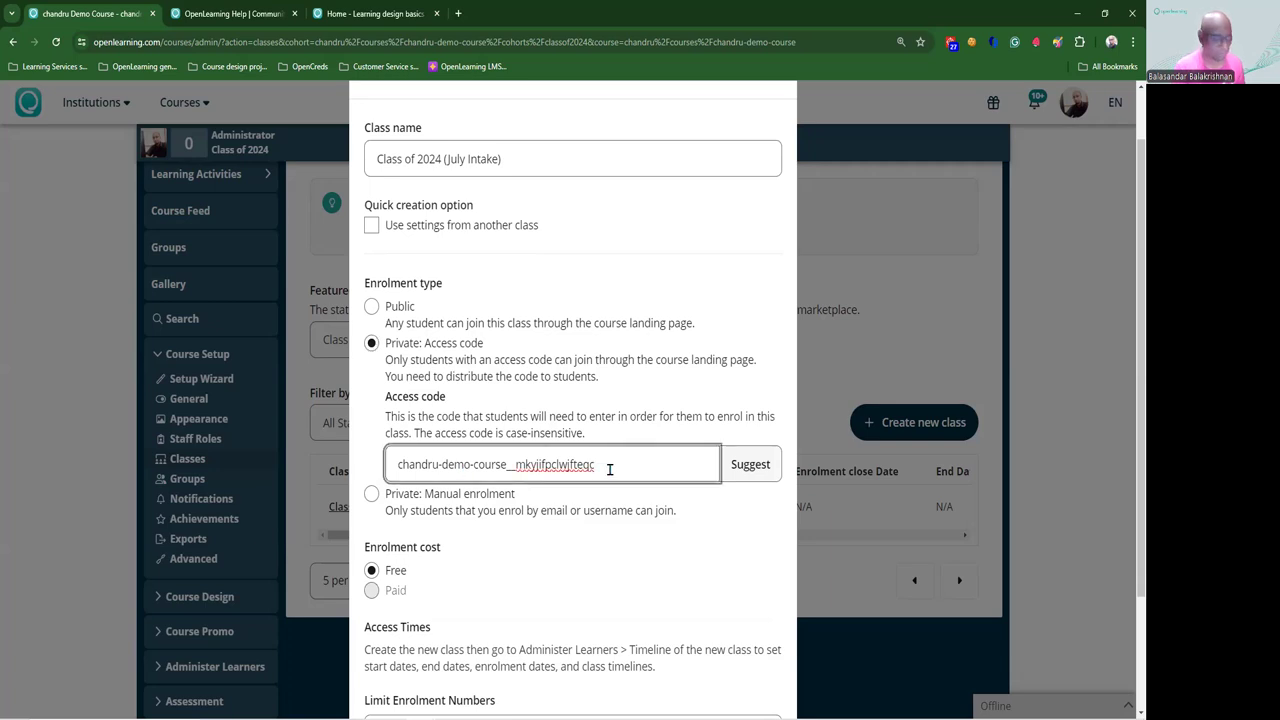
pyautogui.scroll(-1, 609, 469)
pyautogui.click(405, 432)
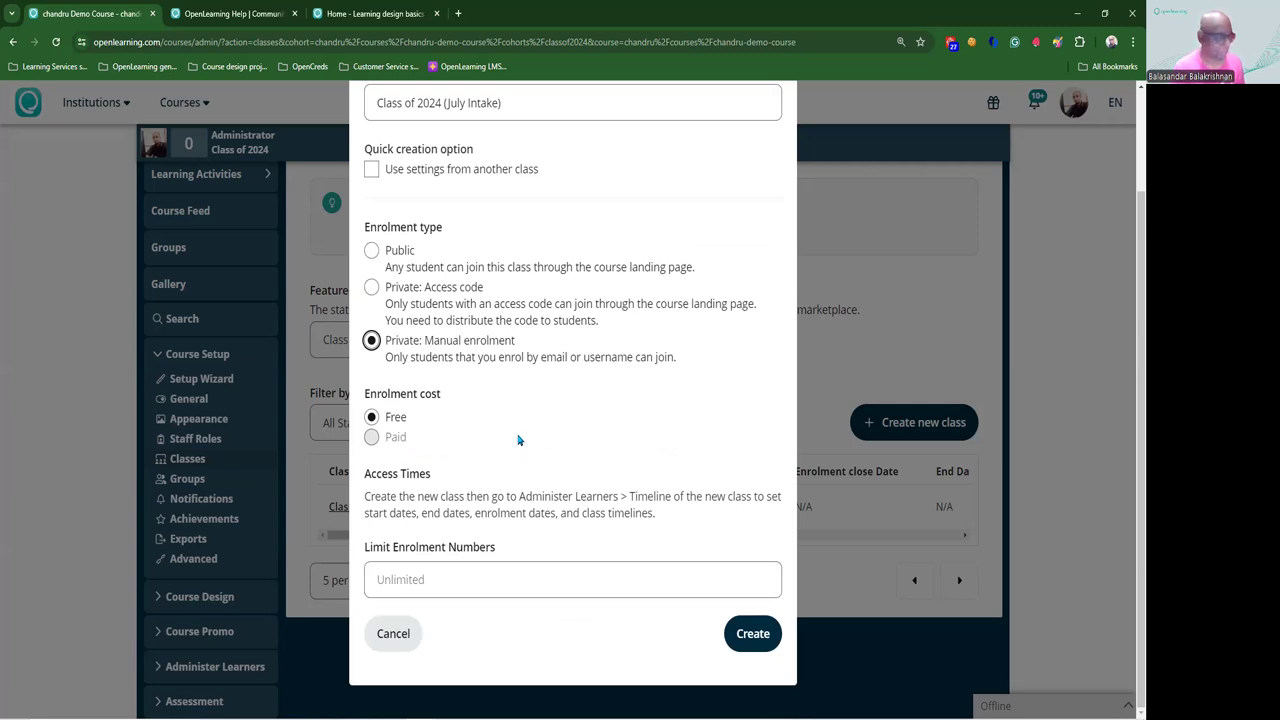
pyautogui.scroll(1, 505, 439)
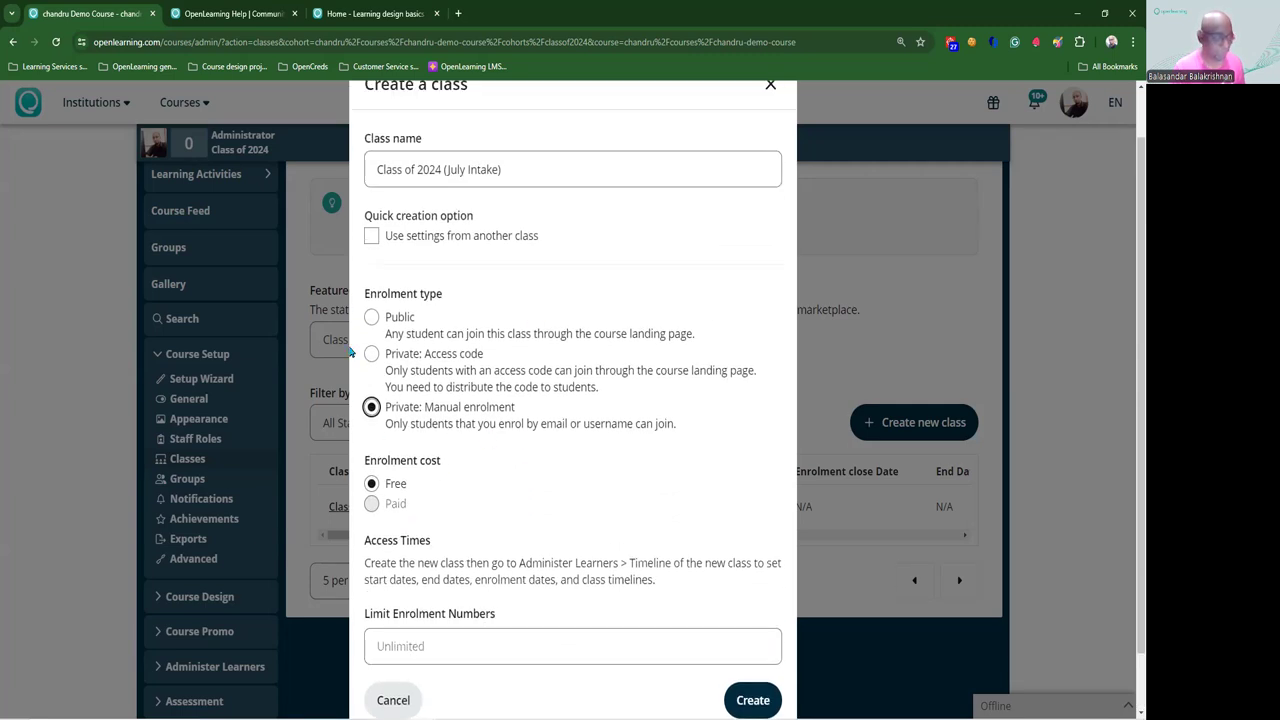
pyautogui.scroll(-1, 456, 463)
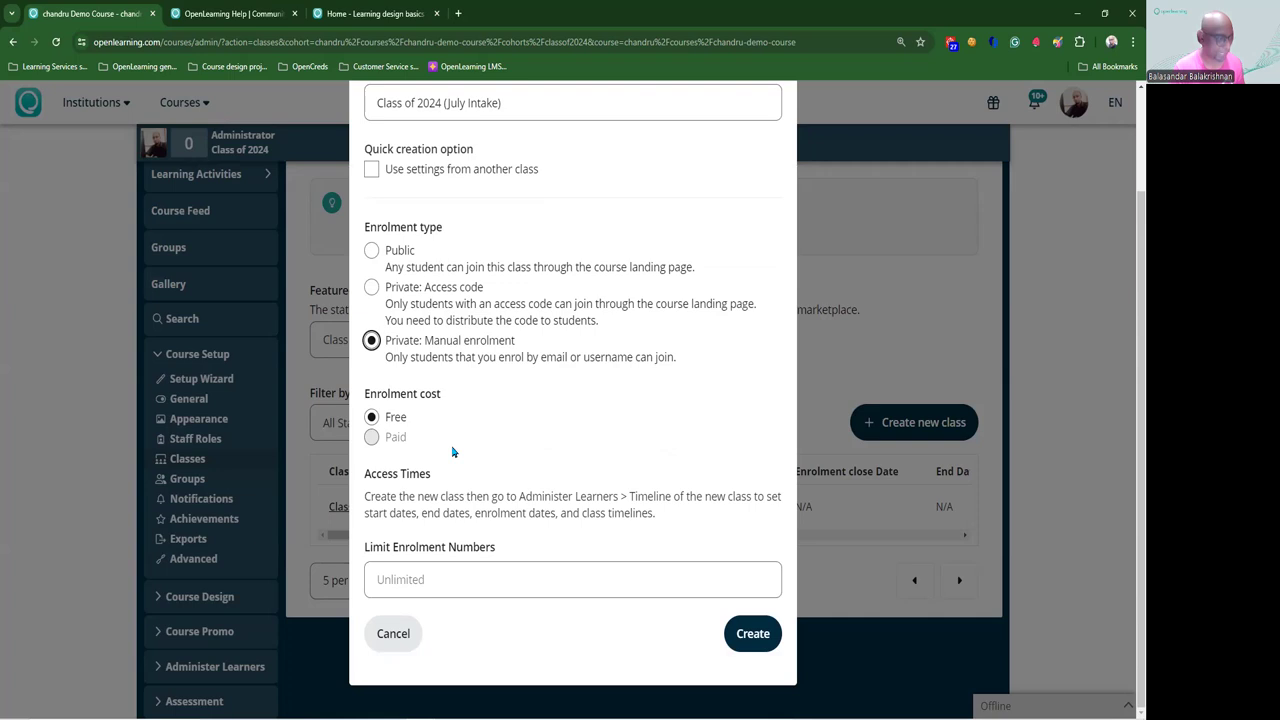
pyautogui.click(393, 256)
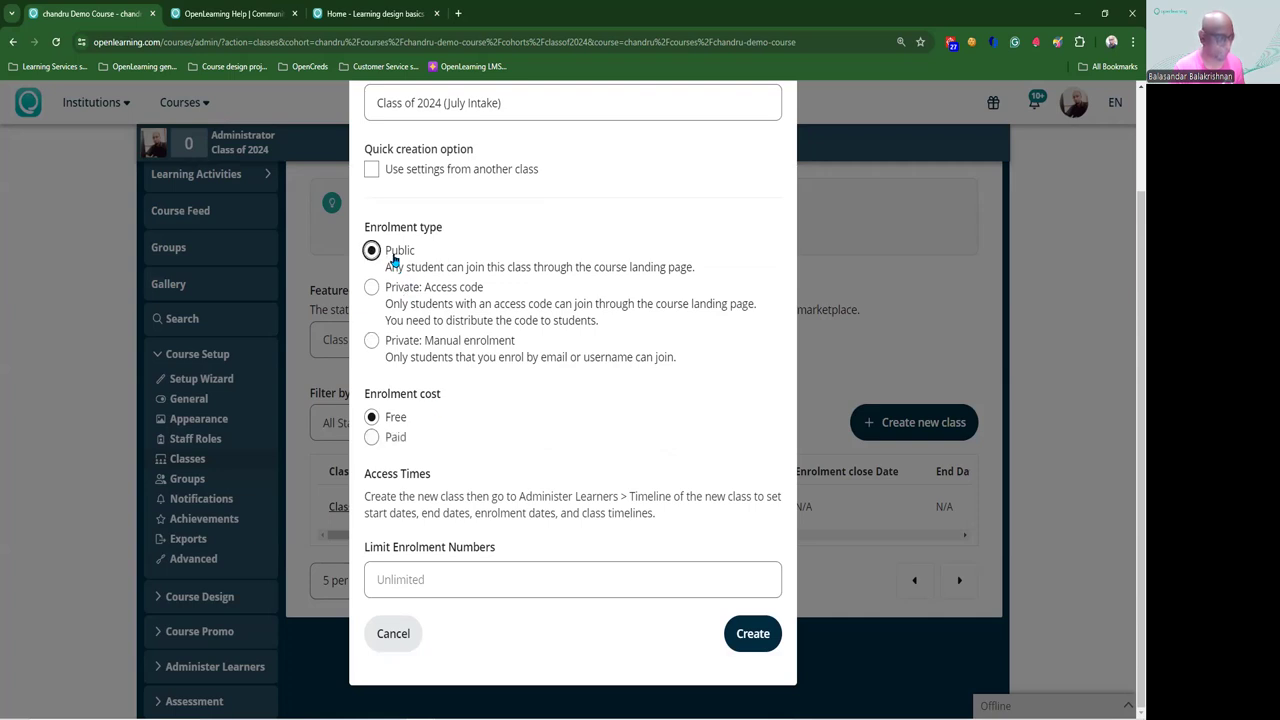
# Keep enrolment cost Free with an Unlimited limit and create the class
pyautogui.click(395, 438)
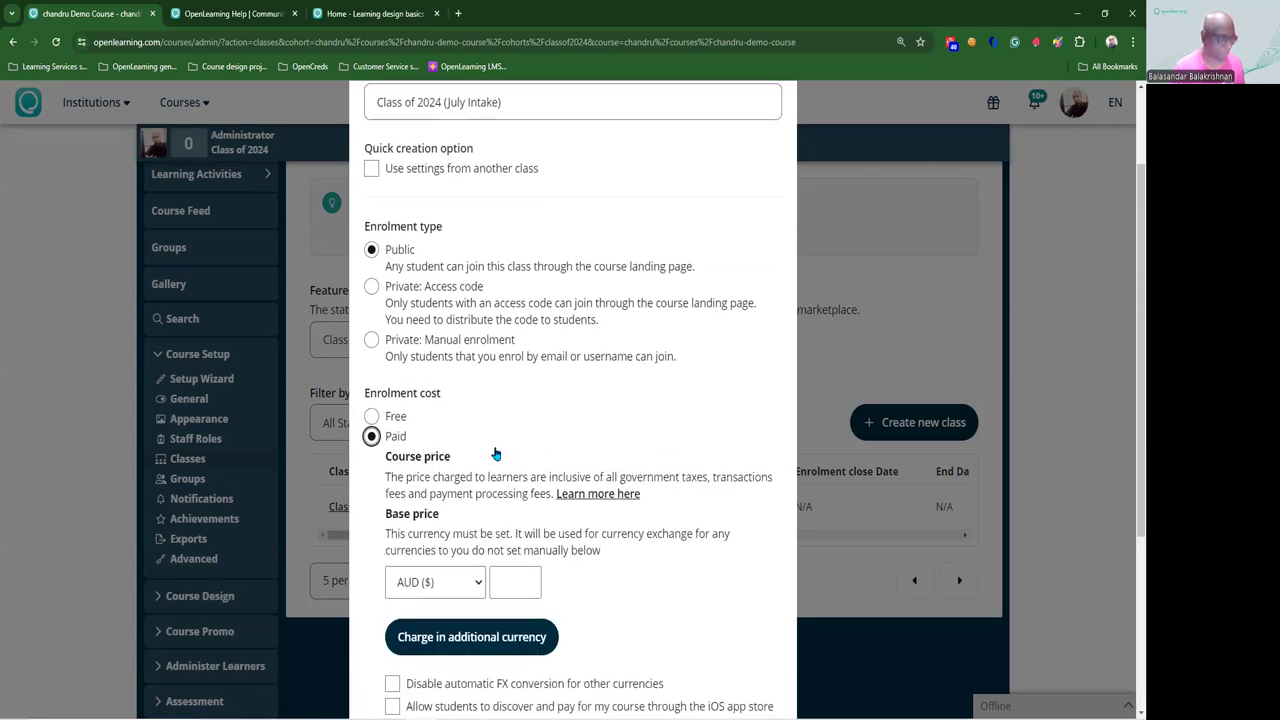
pyautogui.scroll(-1, 494, 452)
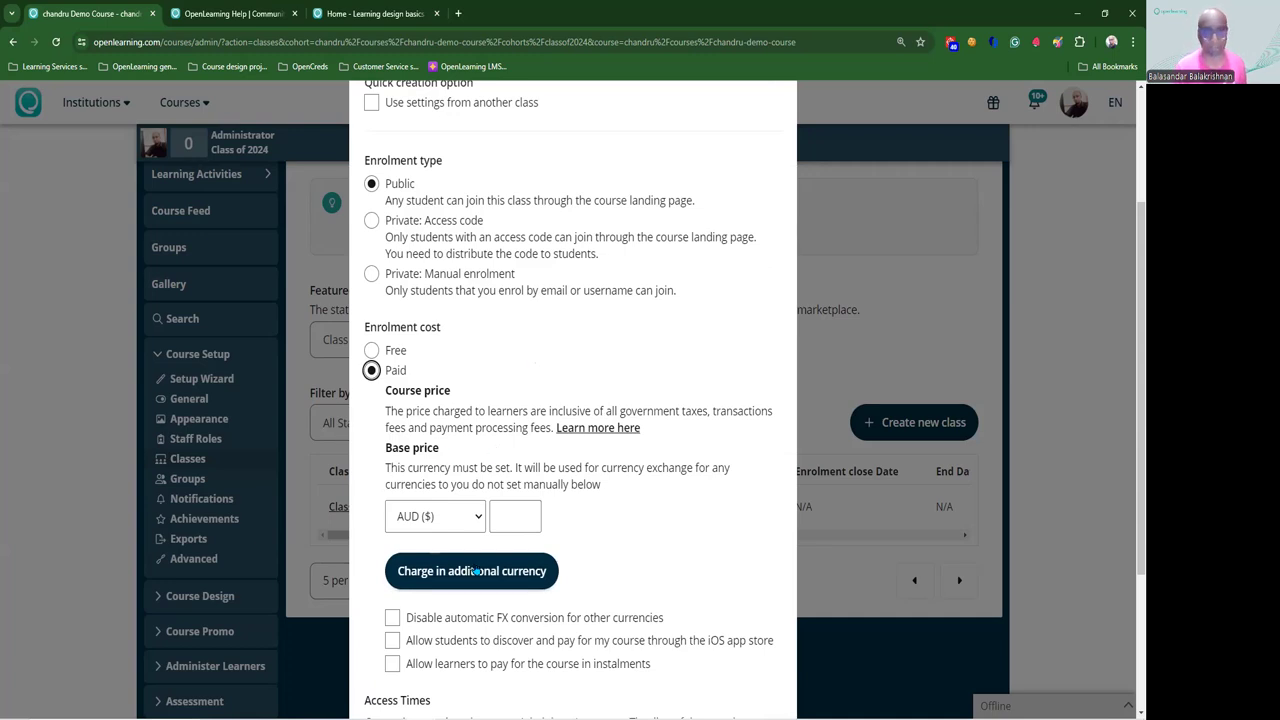
pyautogui.click(390, 354)
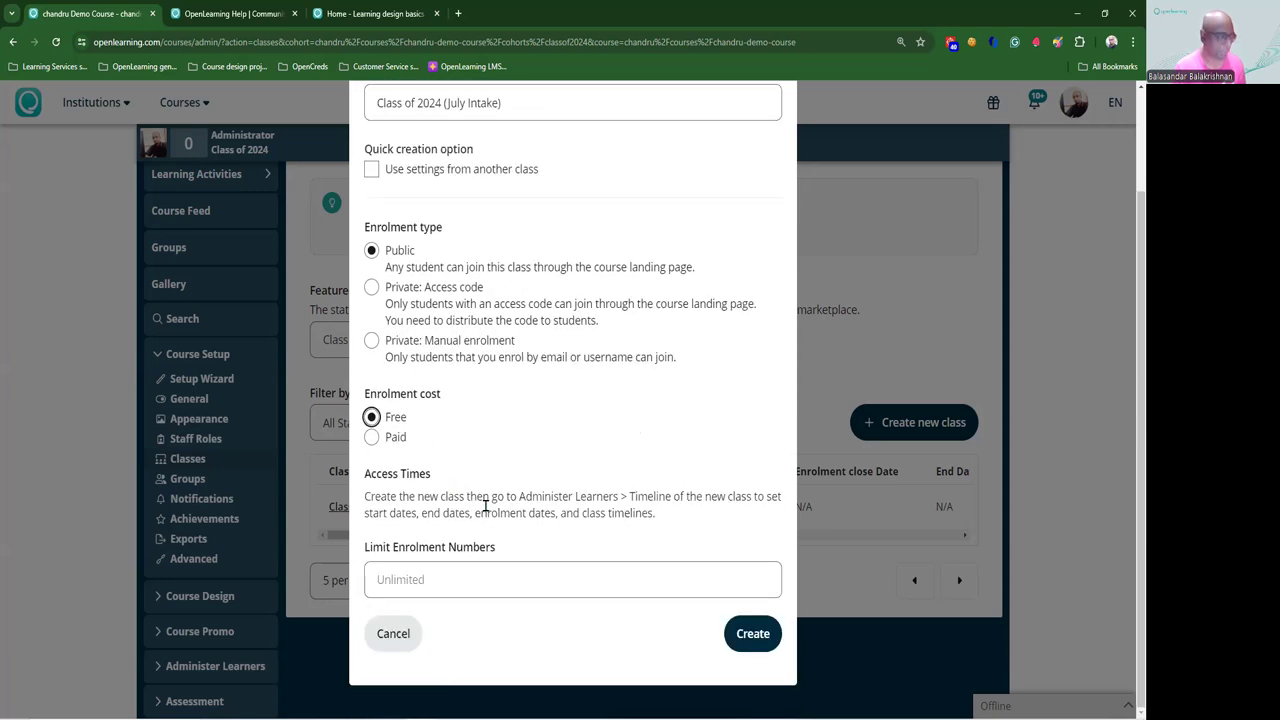
pyautogui.scroll(2, 485, 507)
pyautogui.scroll(-2, 694, 466)
pyautogui.click(750, 636)
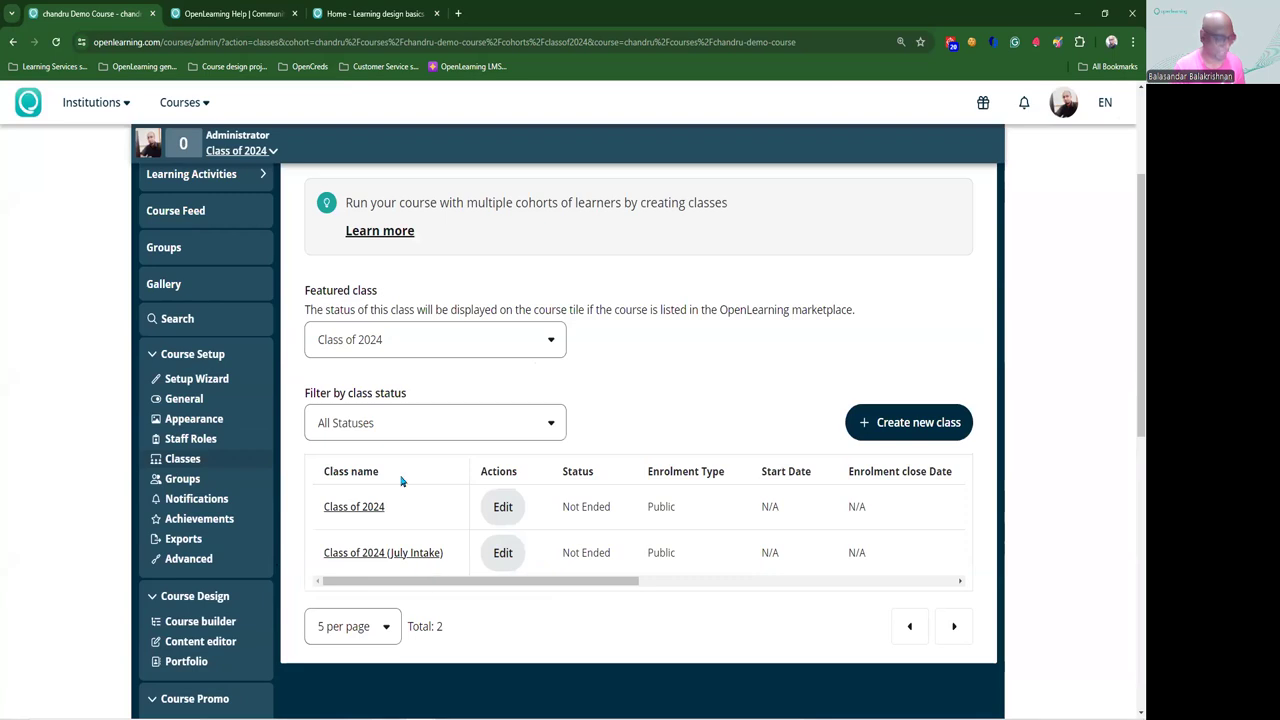
# Scroll the Classes table sideways to review every column for both classes
pyautogui.moveTo(470, 583); pyautogui.dragTo(508, 584)
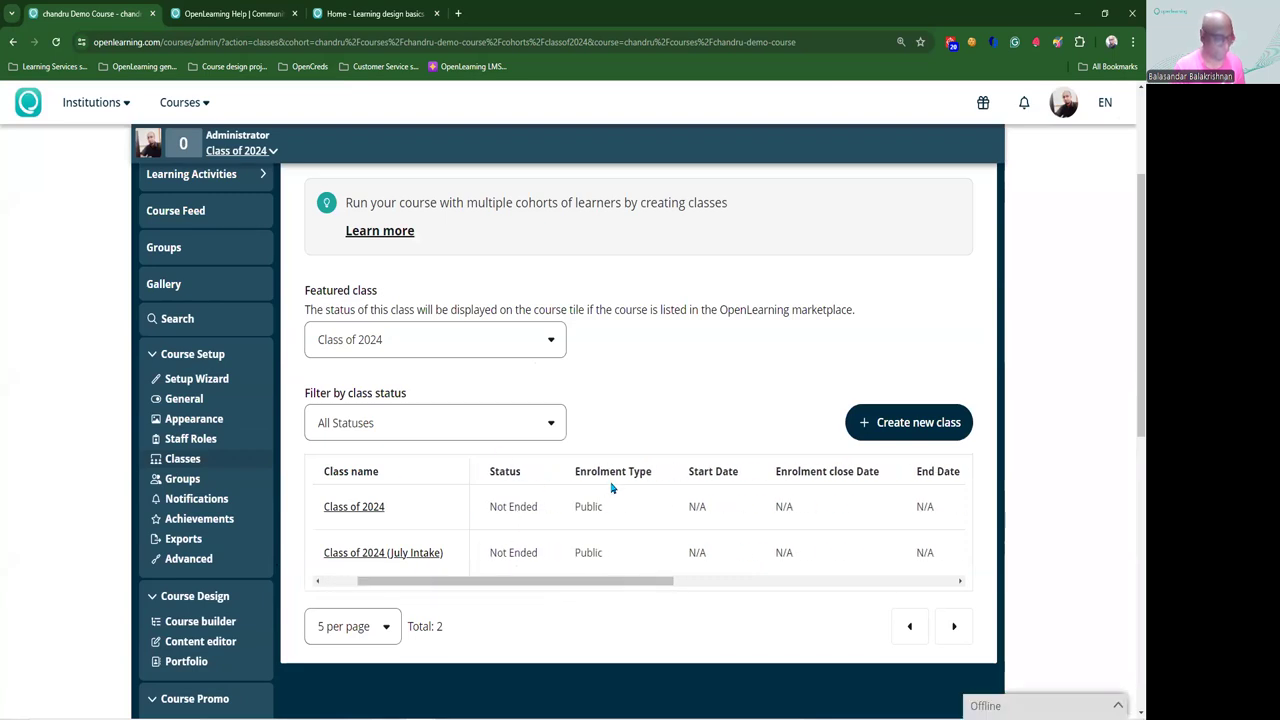
pyautogui.moveTo(617, 583); pyautogui.dragTo(920, 591)
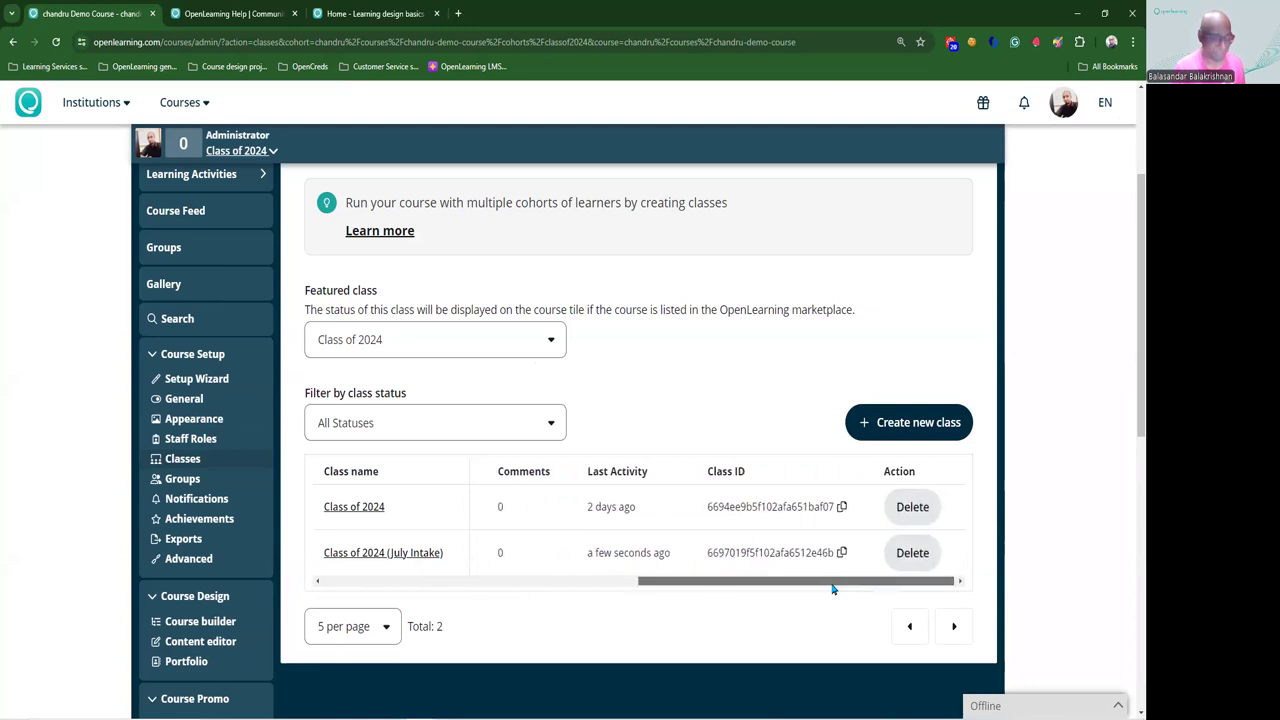
pyautogui.moveTo(831, 586); pyautogui.dragTo(500, 598)
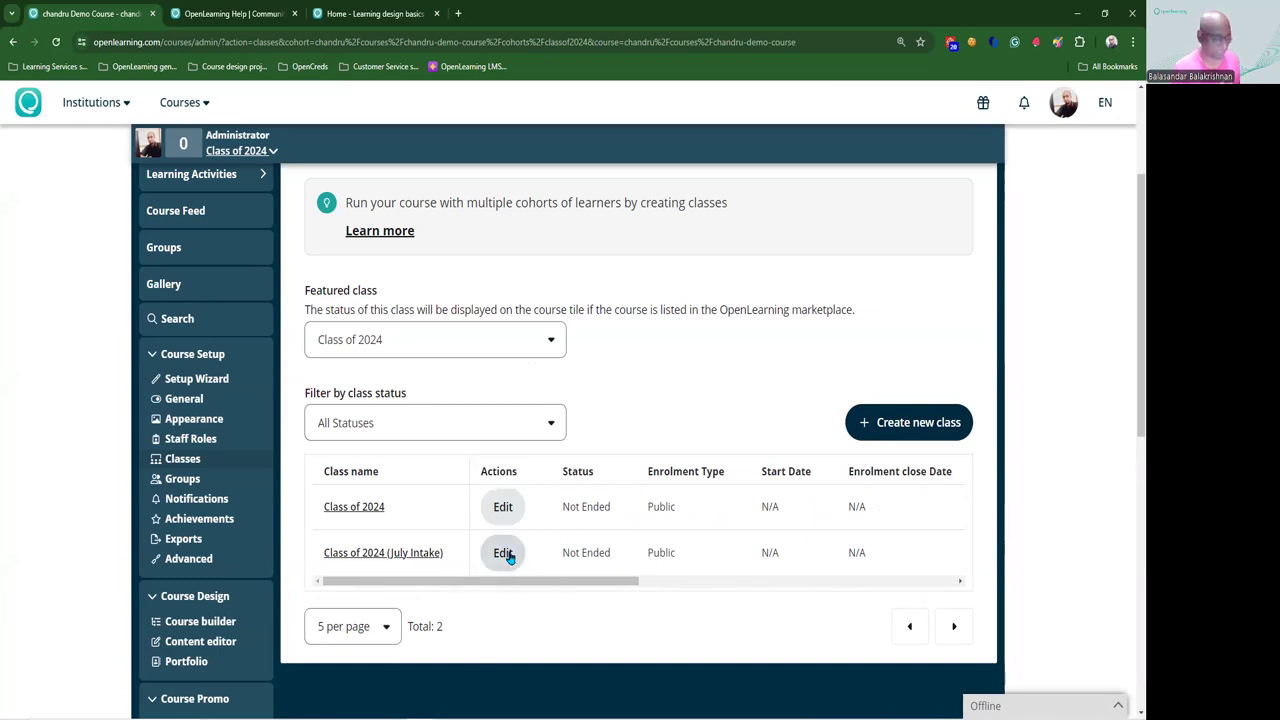
pyautogui.click(508, 557)
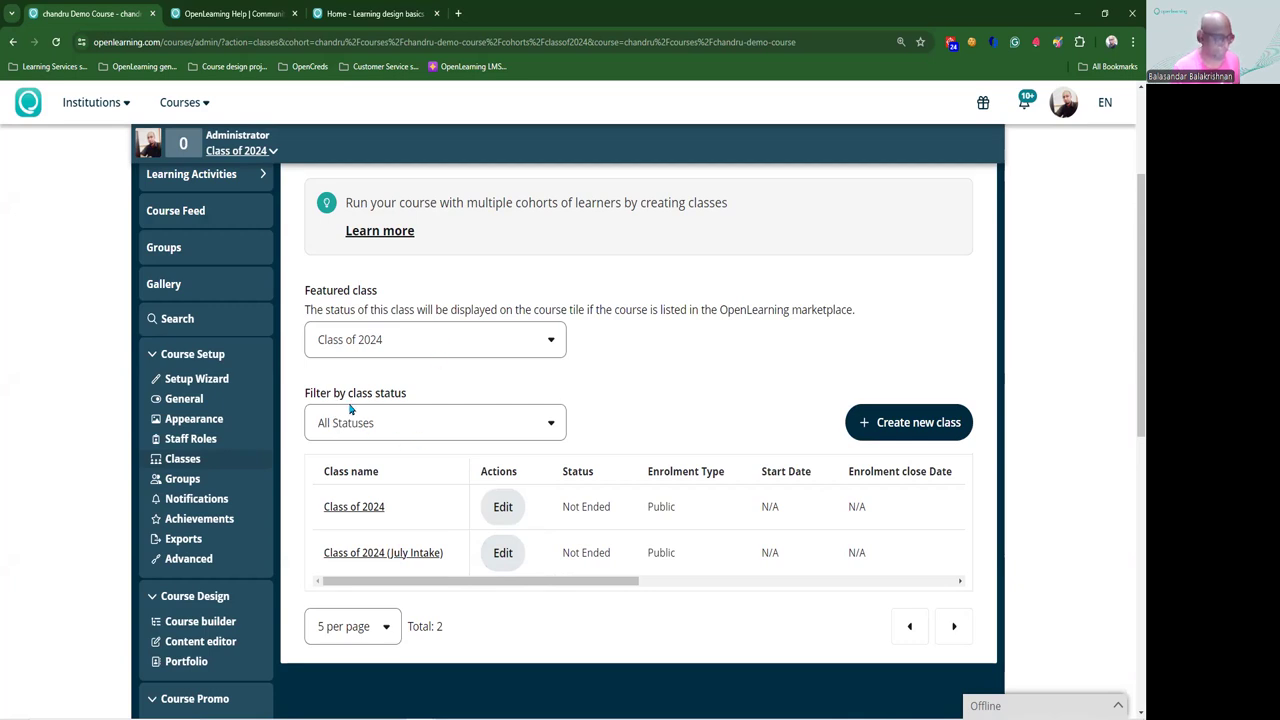
# Keep the class status filter on All Statuses and show the course's class switcher
pyautogui.click(461, 427)
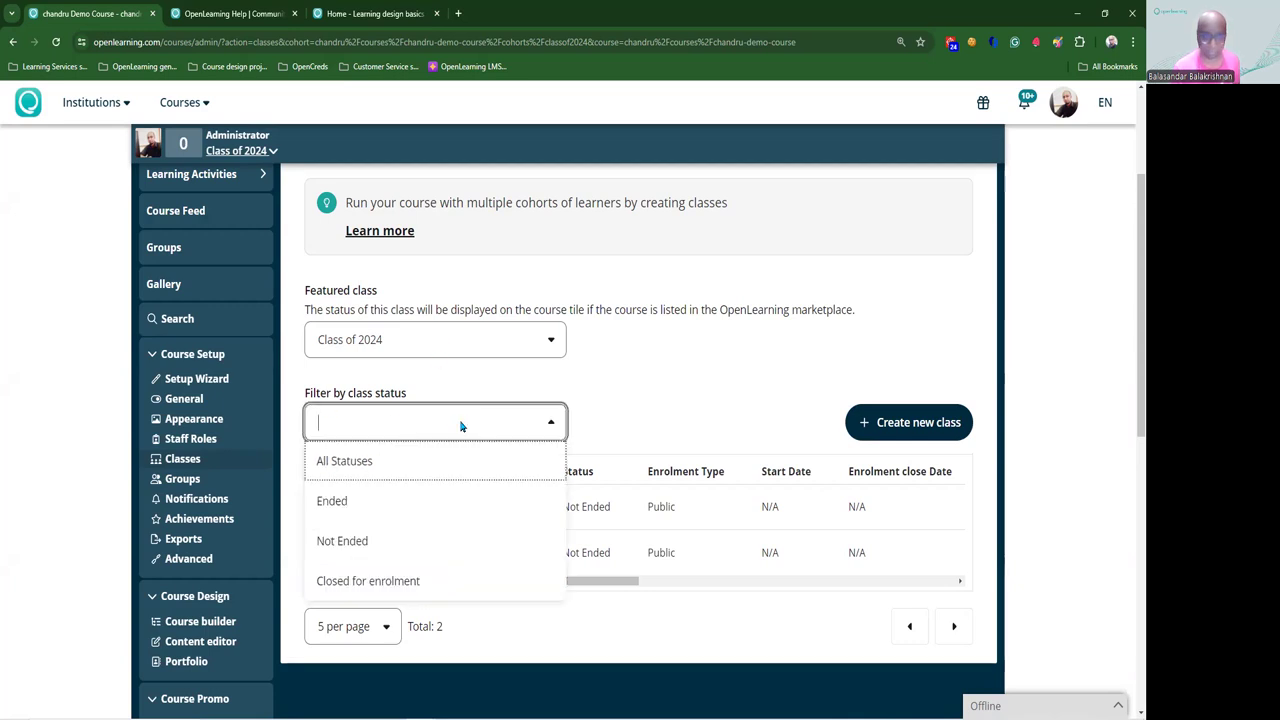
pyautogui.click(470, 423)
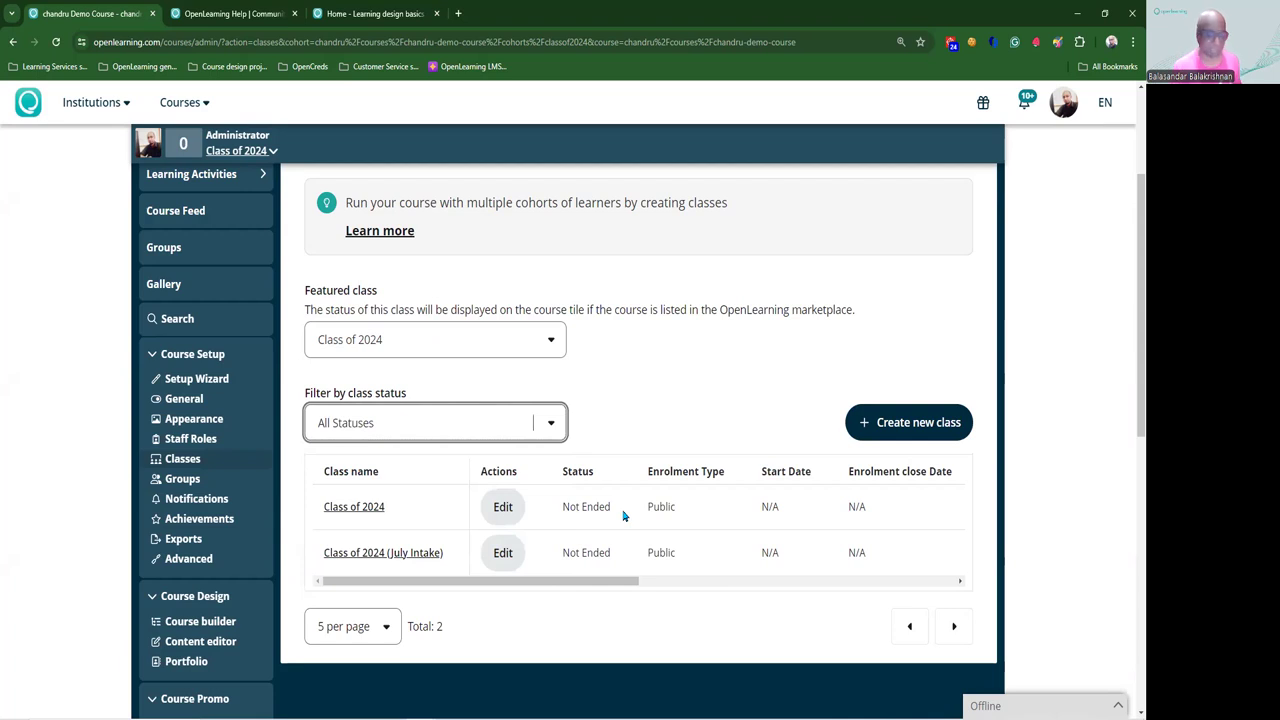
pyautogui.scroll(3, 622, 515)
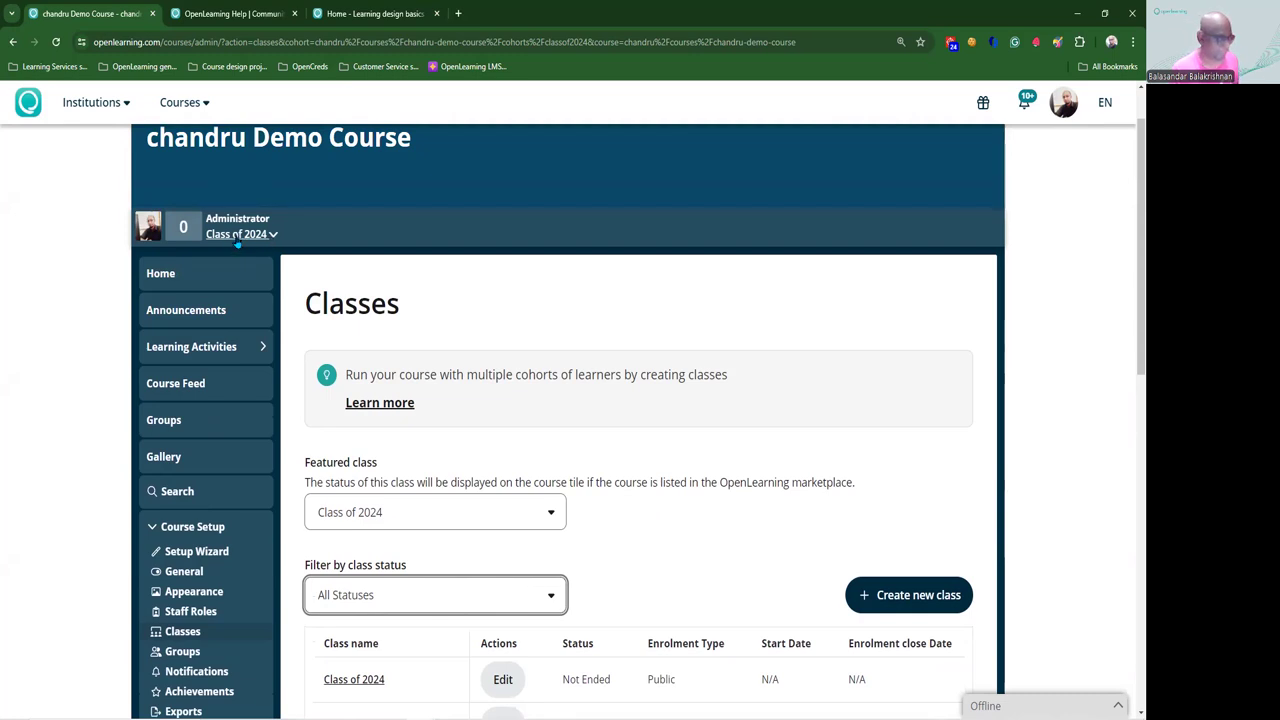
pyautogui.click(238, 238)
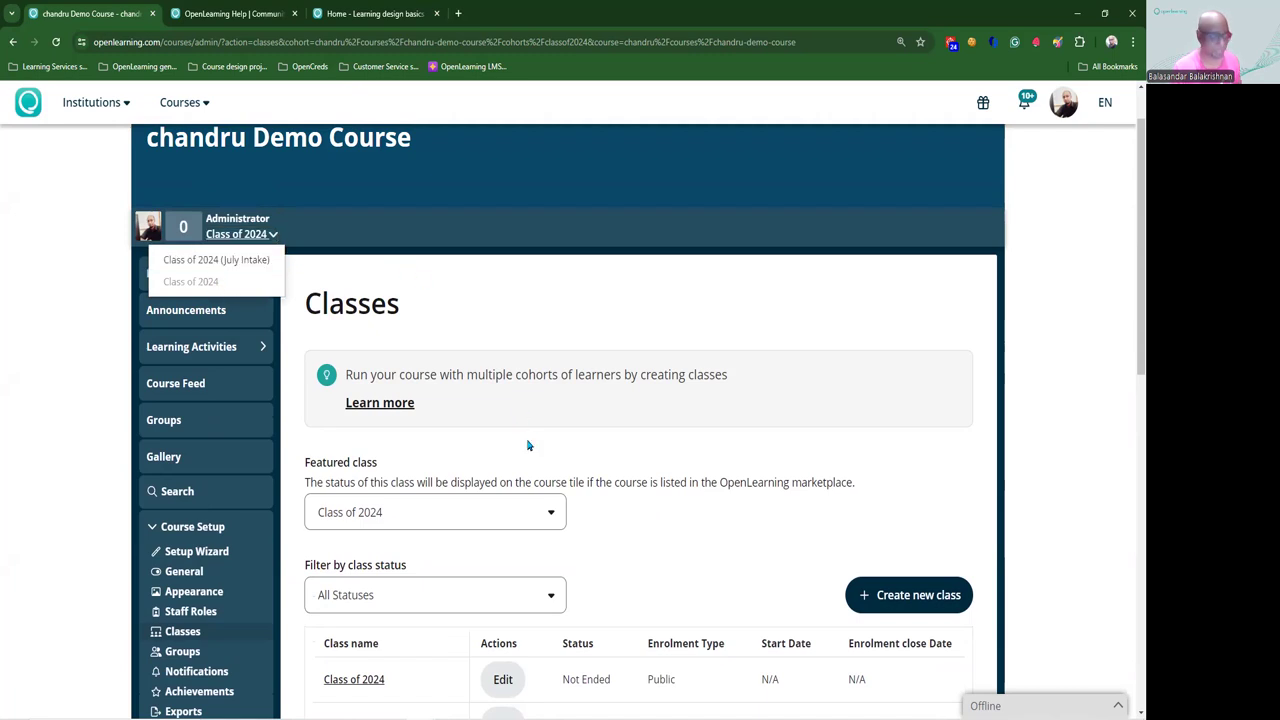
pyautogui.scroll(-1, 529, 445)
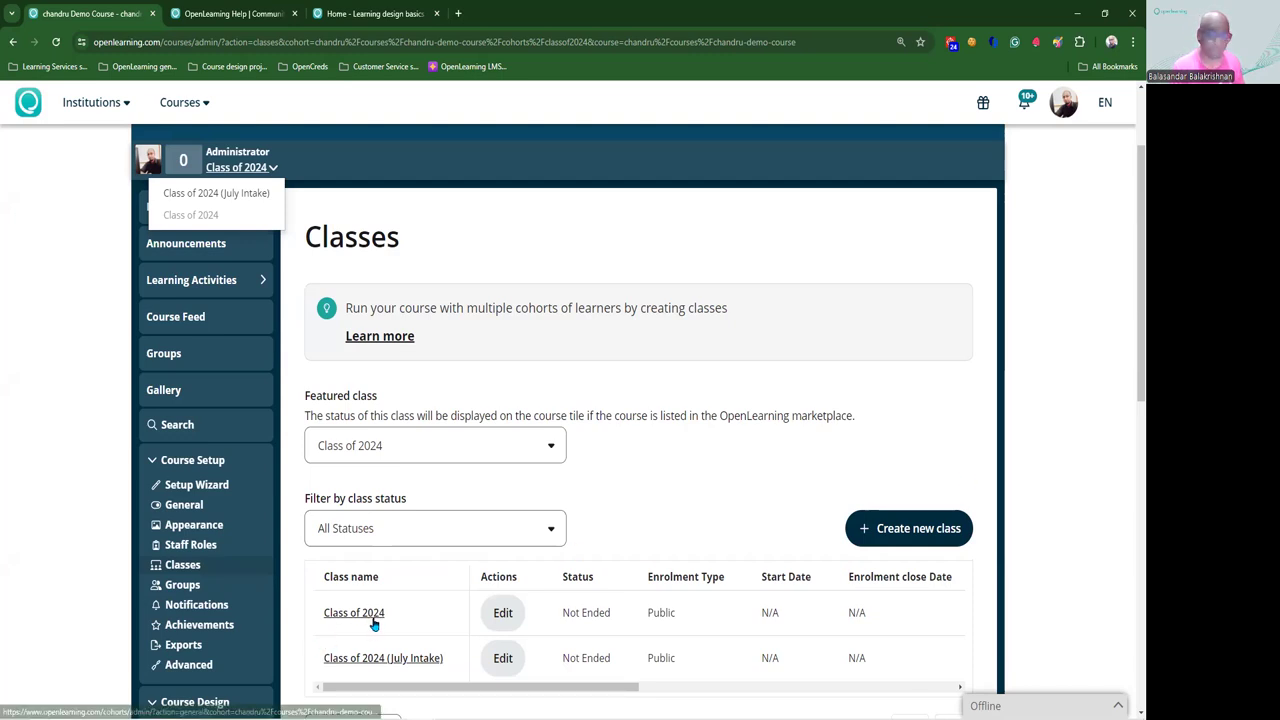
pyautogui.scroll(-1, 392, 620)
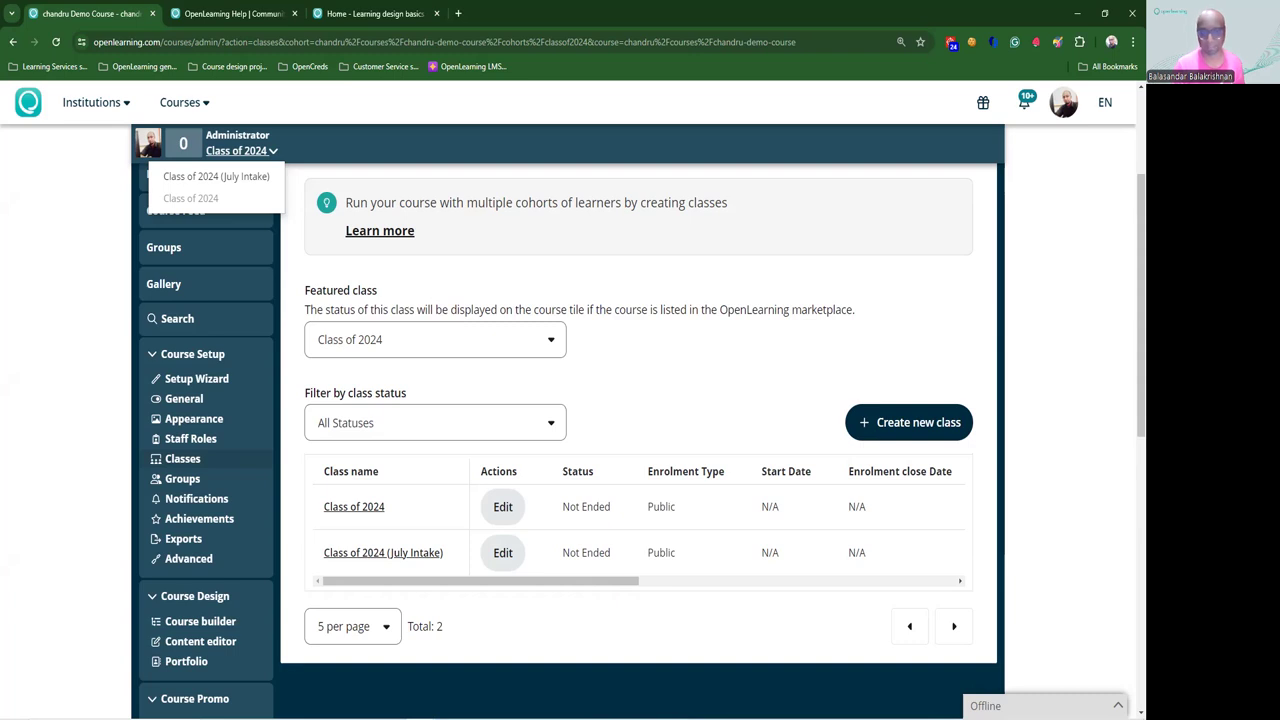
pyautogui.scroll(3, 643, 574)
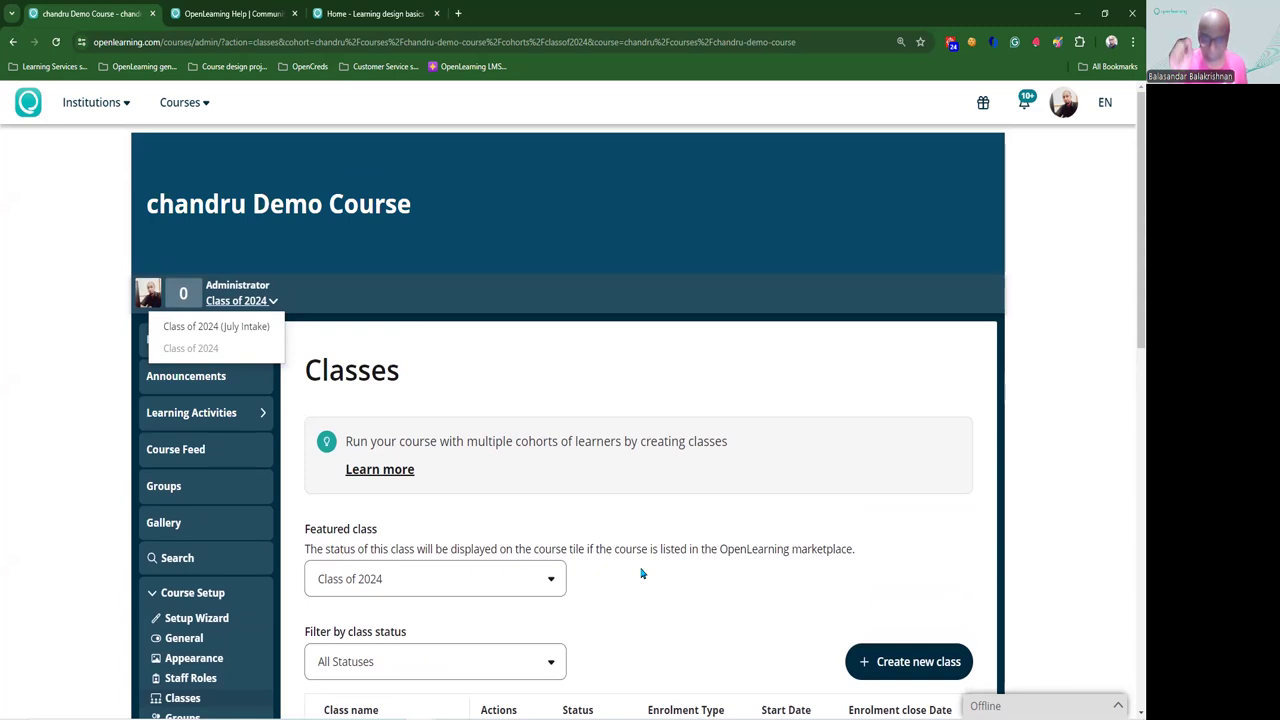
pyautogui.scroll(-1, 500, 532)
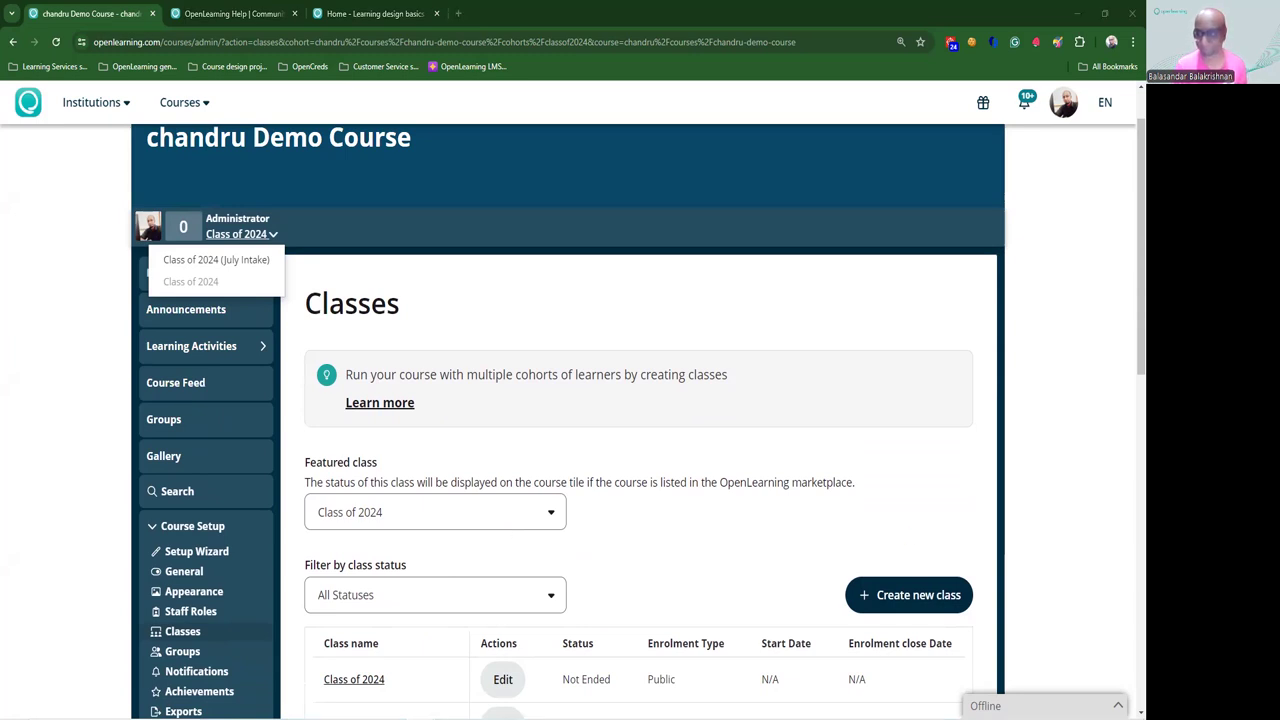
pyautogui.scroll(-2, 640, 400)
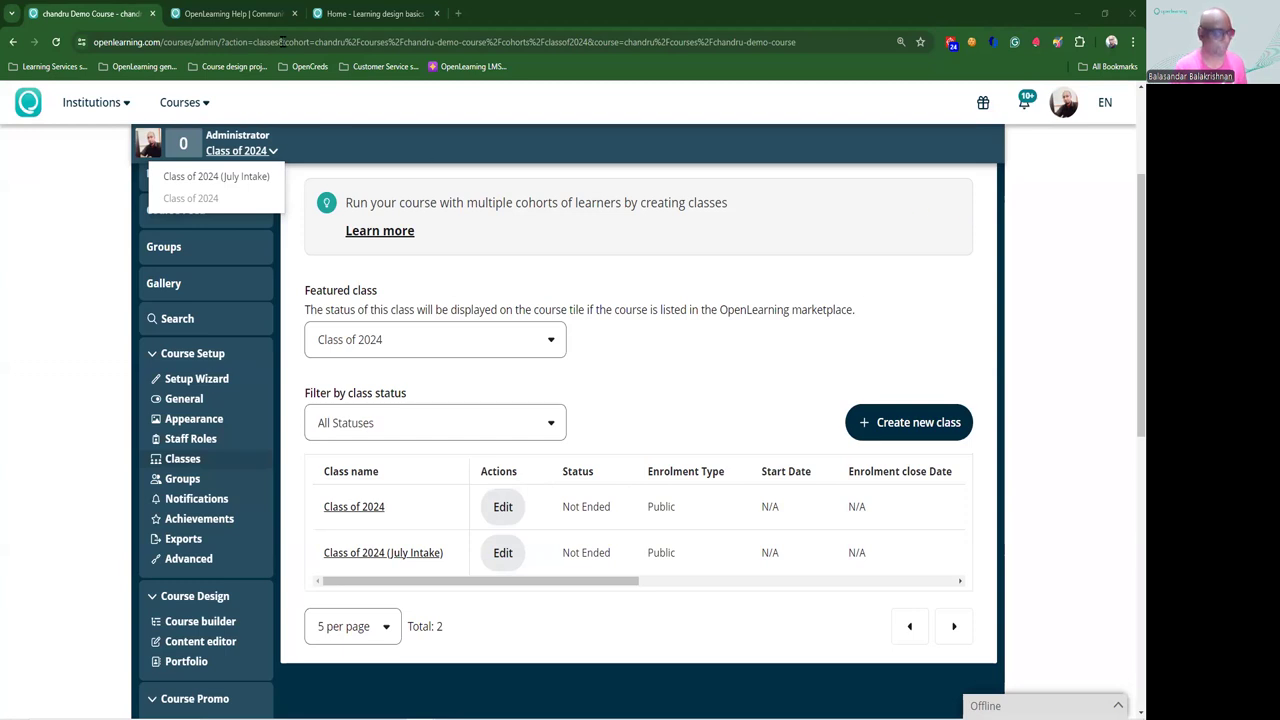
# Switch to the OpenLearning Help Community home page and view its topic categories
pyautogui.click(242, 14)
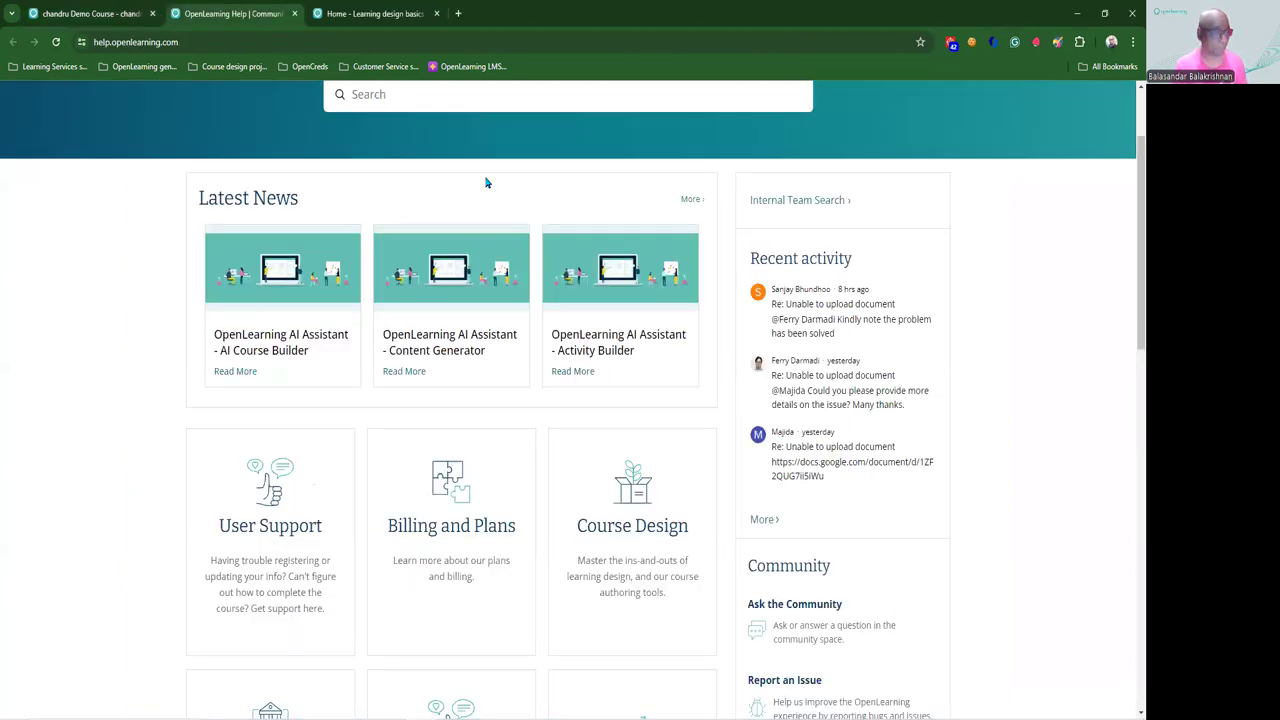
pyautogui.scroll(2, 486, 183)
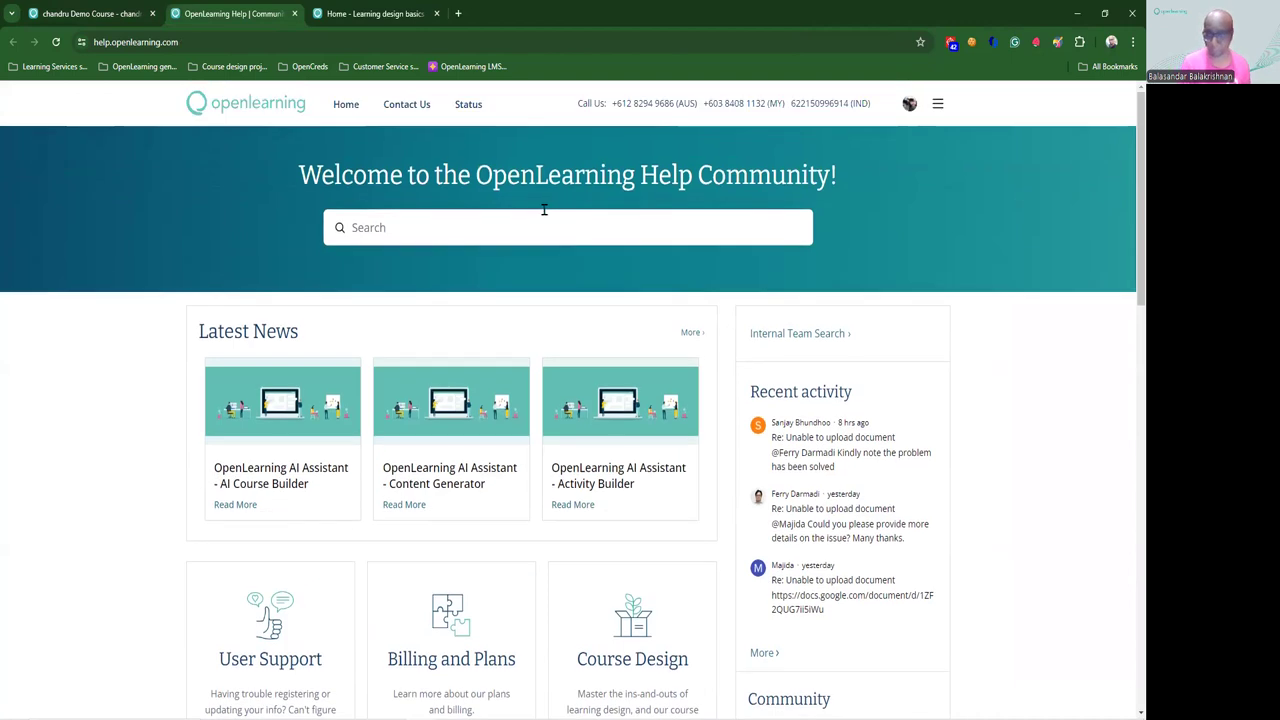
pyautogui.scroll(-4, 543, 209)
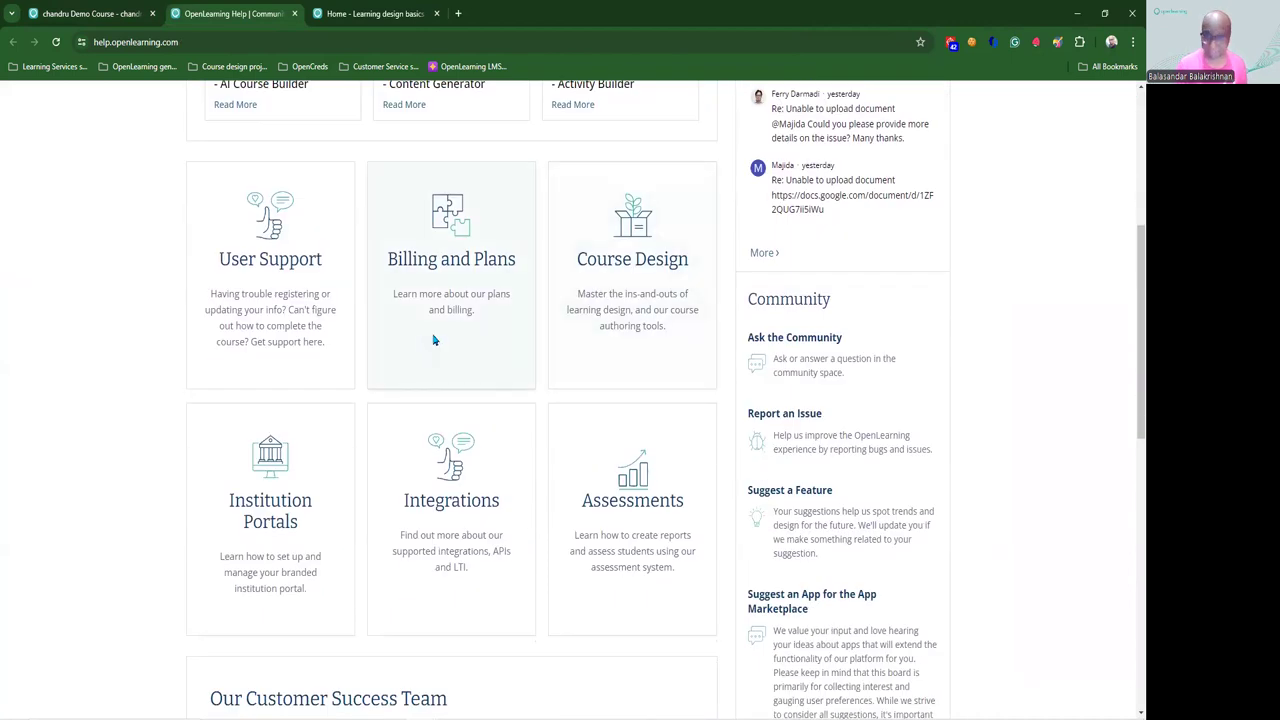